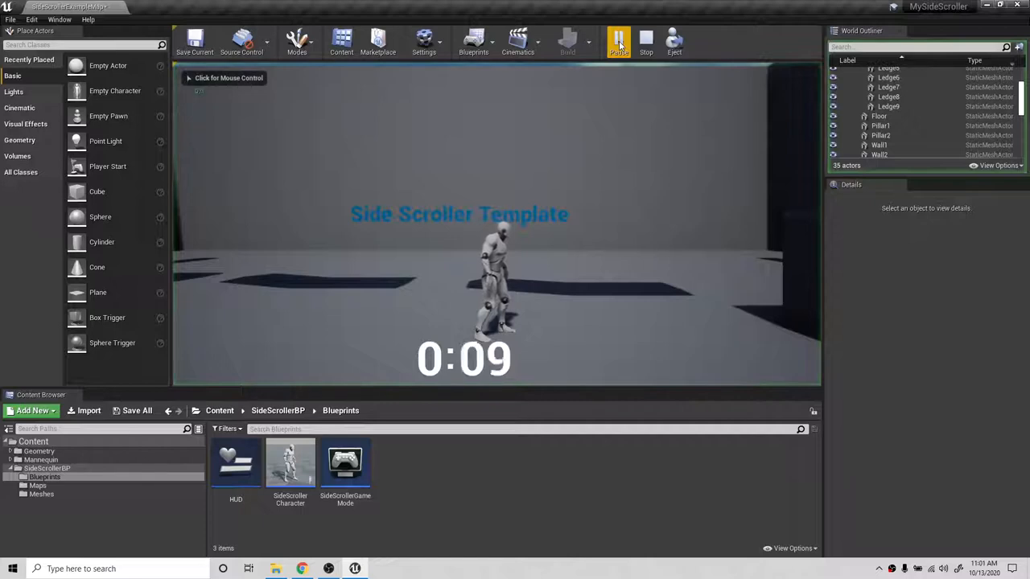
- Test the running level by moving the character both ways and jumping, and end the play session
left_click(612, 161)
key("d")
key("space")
key("a")
key("space")
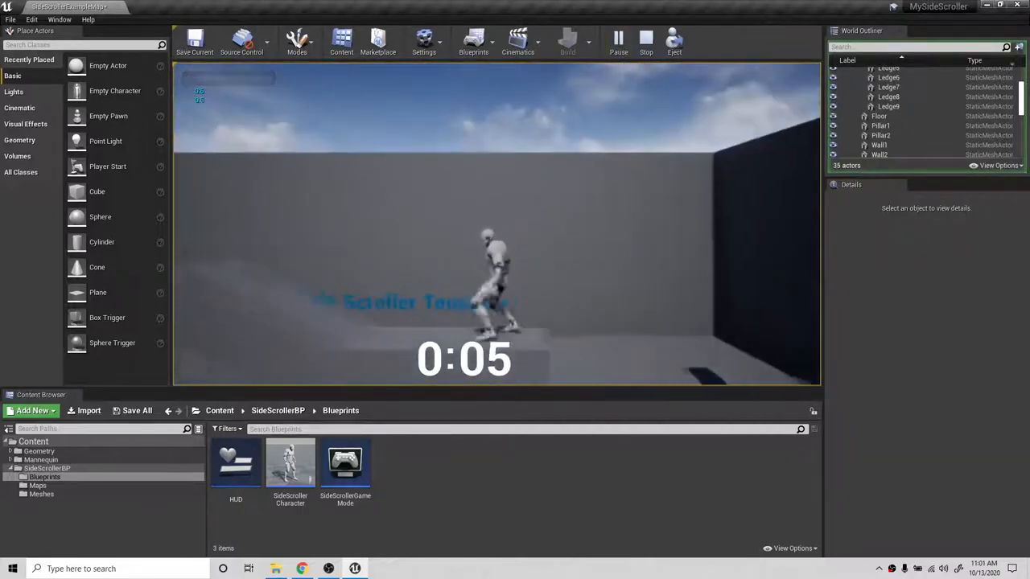
key("space")
key("Escape")
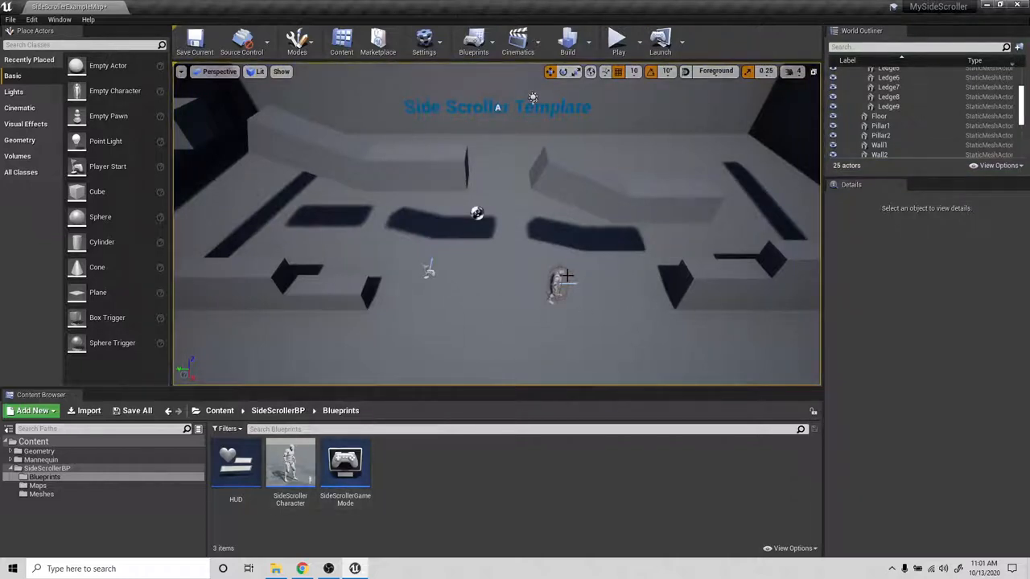
- Delete the 5 key event and its connected Death call from the SideScrollerCharacter event graph, and compile the blueprint
double_click(306, 457)
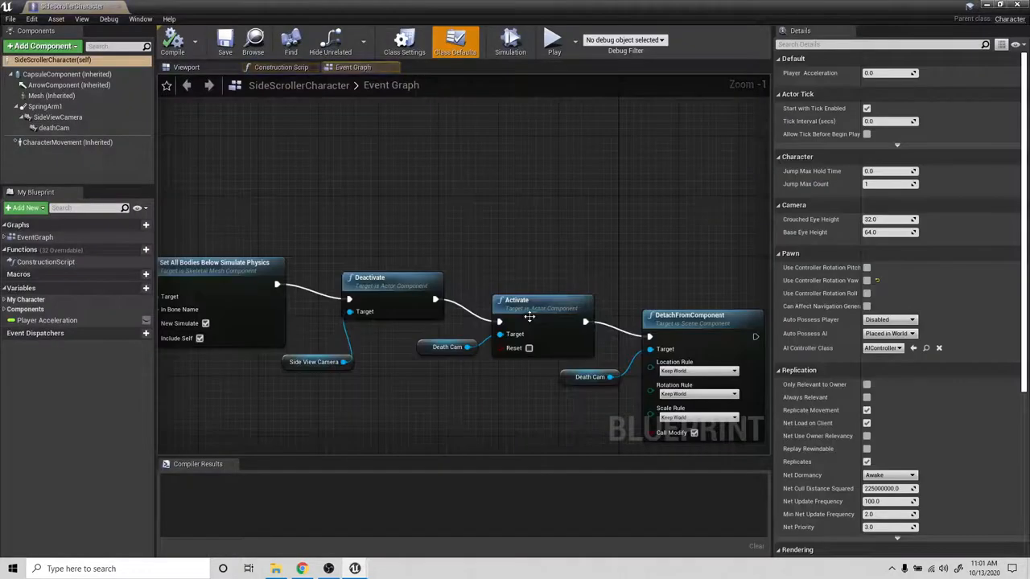
scroll(527, 241, "down", 5)
scroll(493, 242, "up", 4)
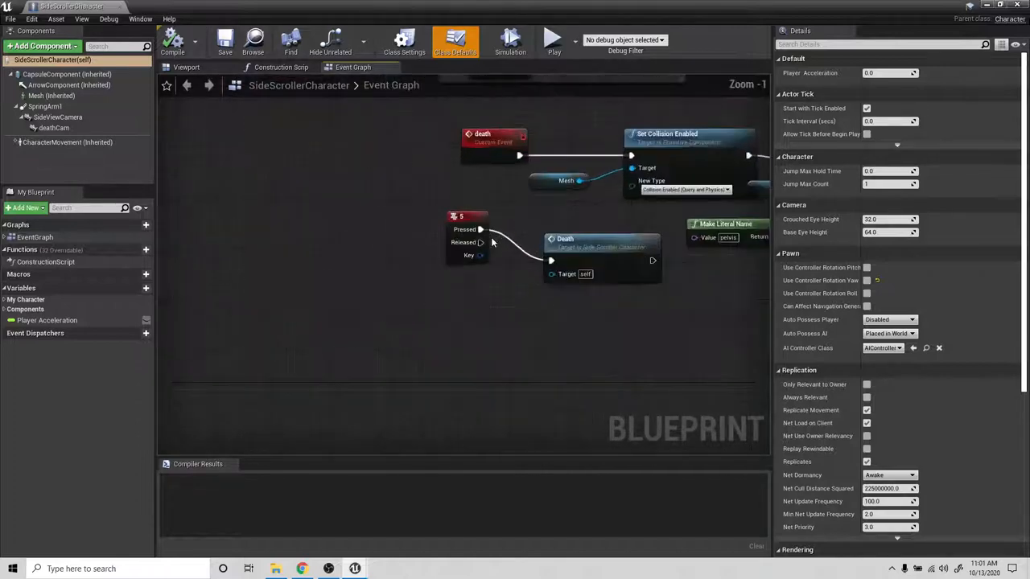
scroll(492, 242, "up", 1)
left_click_drag(425, 193, 648, 317)
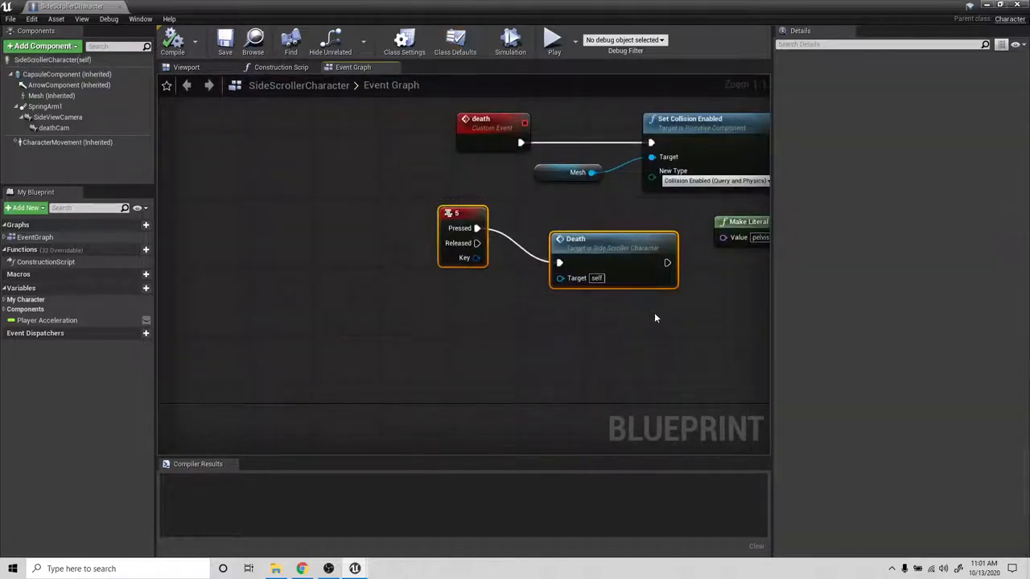
key("Delete")
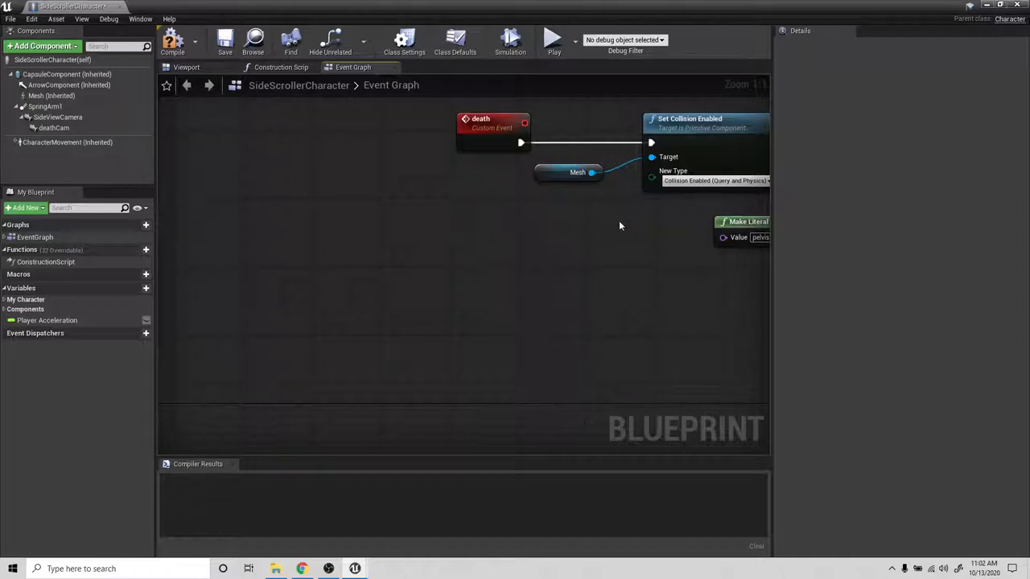
left_click(173, 41)
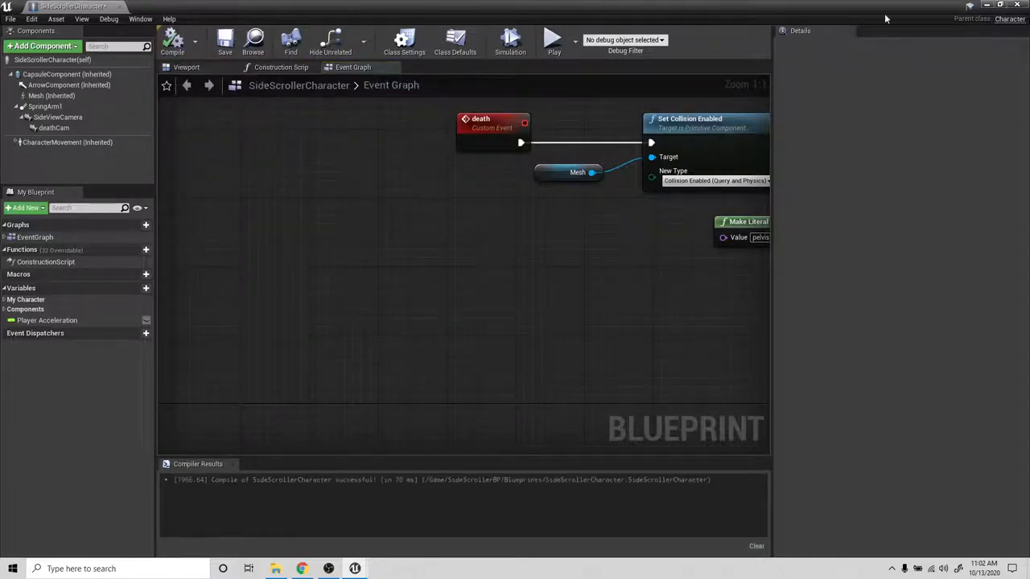
left_click(987, 5)
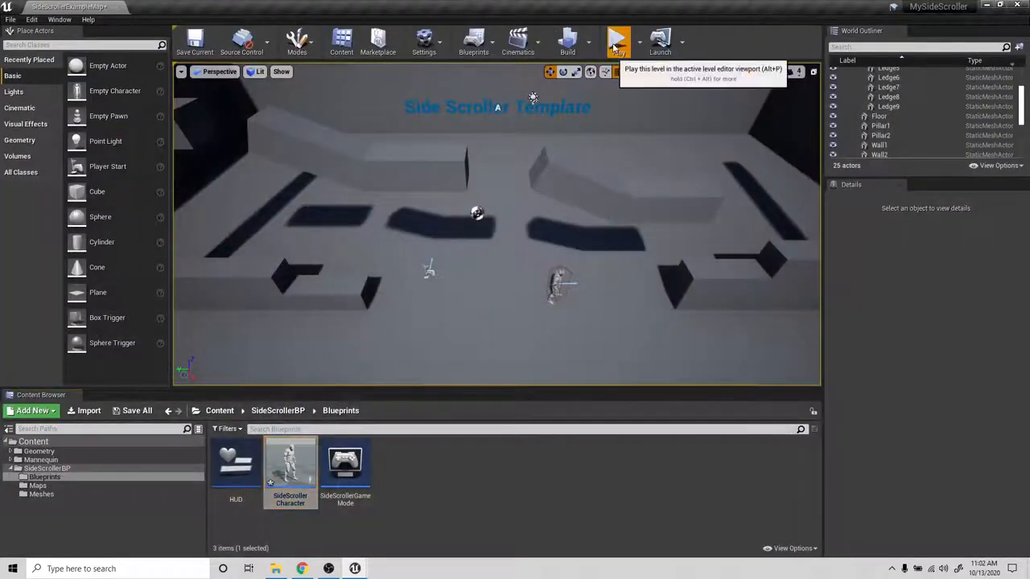
- Play the level again, running and jumping with the character in both directions, and stop the session
left_click(618, 39)
key("space")
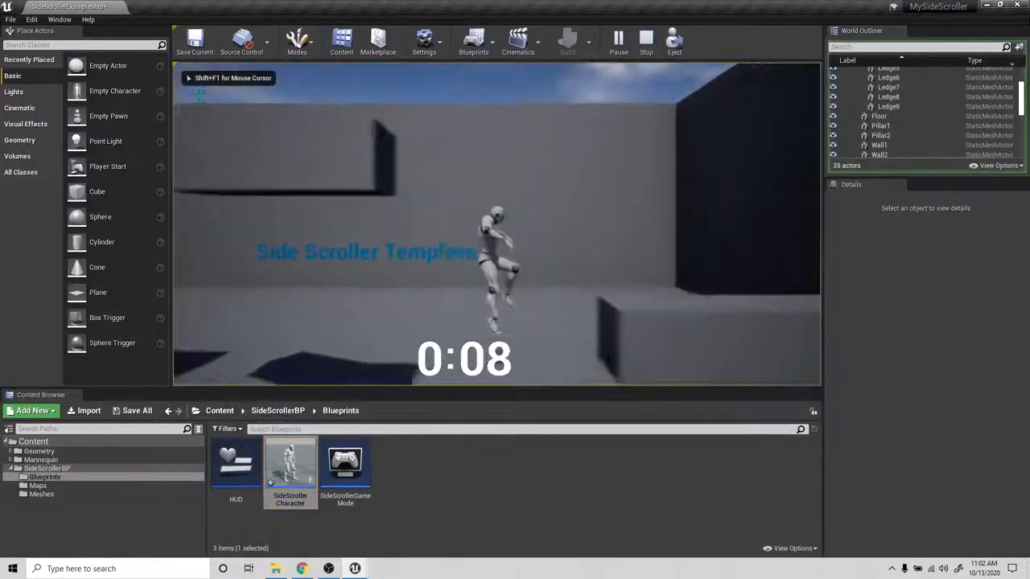
key("a")
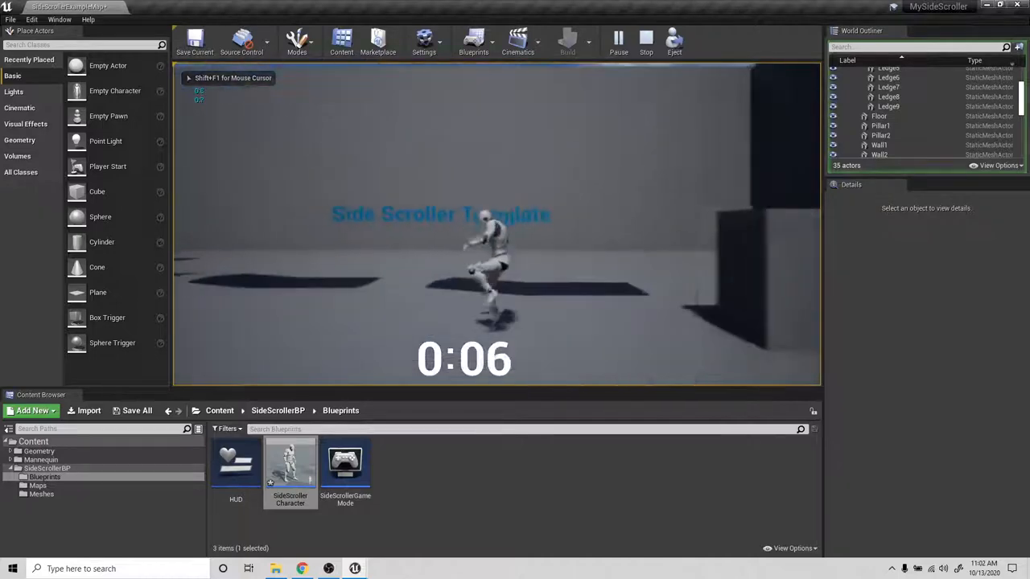
key("space")
key("d")
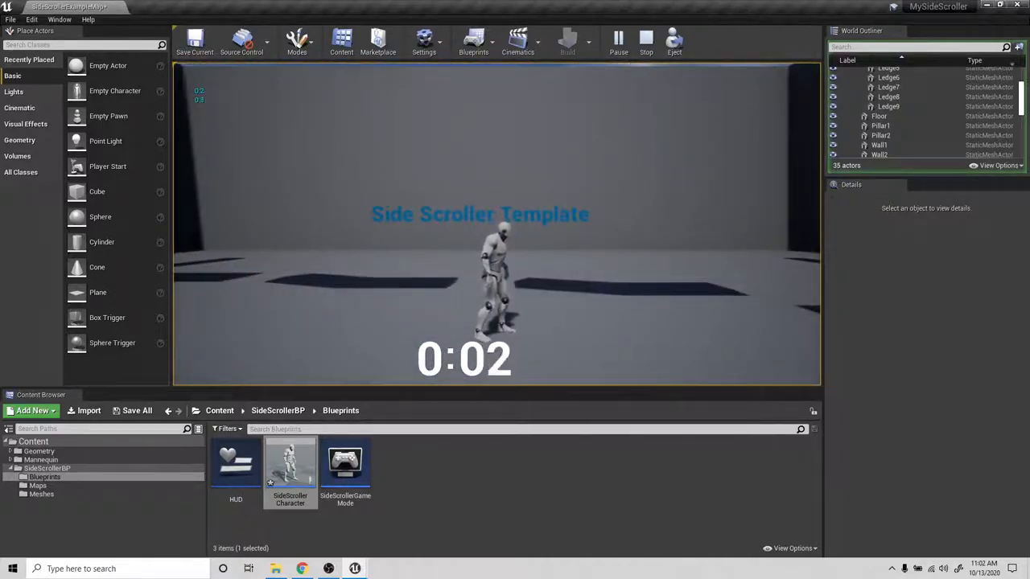
key("Escape")
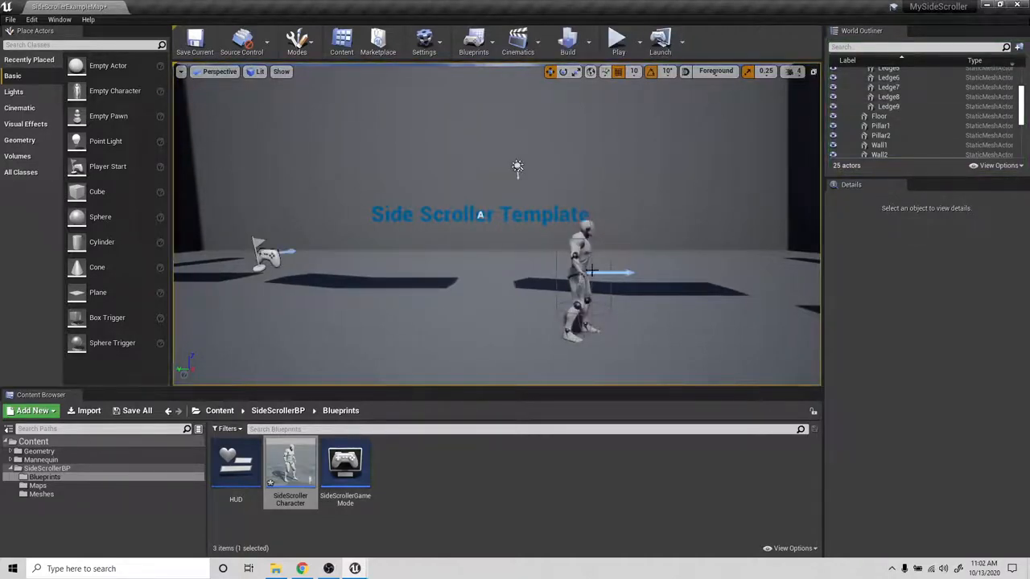
- Duplicate Ledge1 and move the copy along the Y axis to about -619, beside the character
left_click(645, 240)
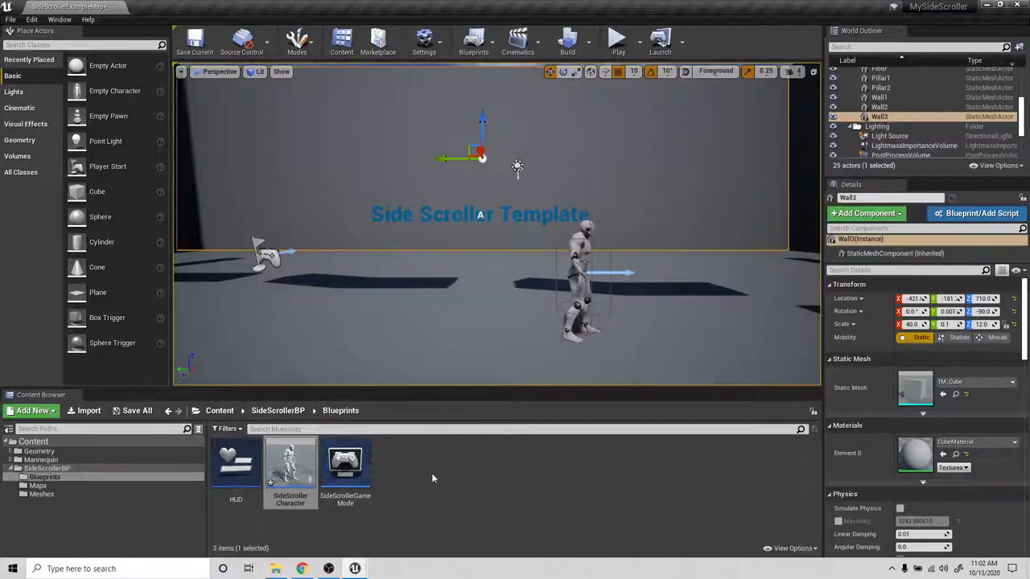
left_click(721, 271)
scroll(740, 283, "down", 6)
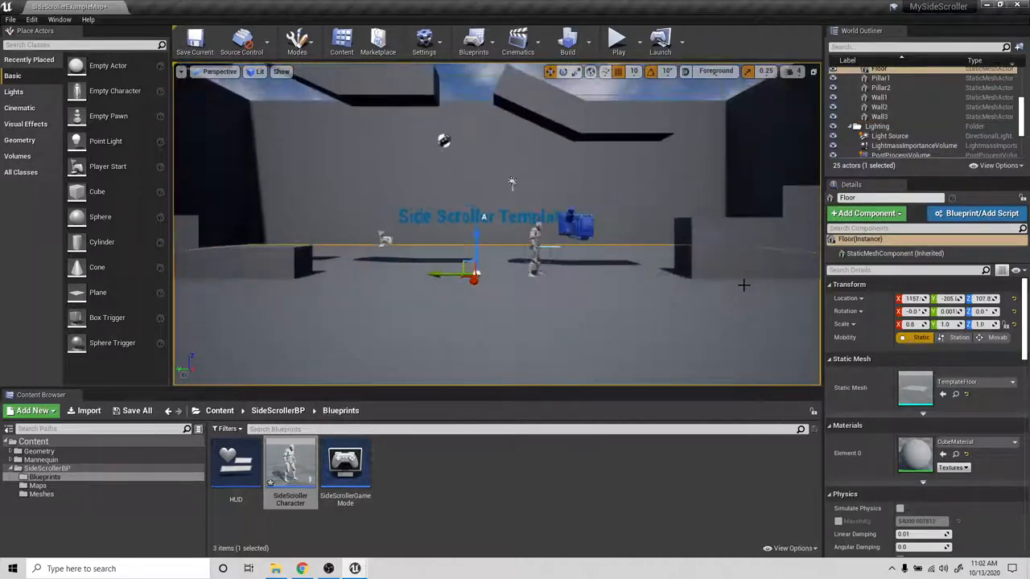
left_click(742, 275)
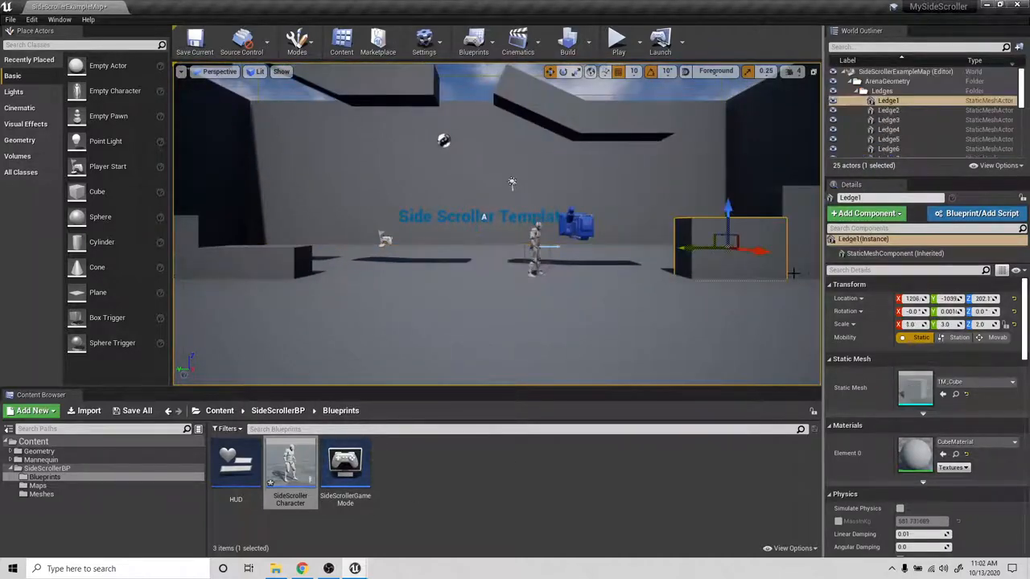
key("ctrl+w")
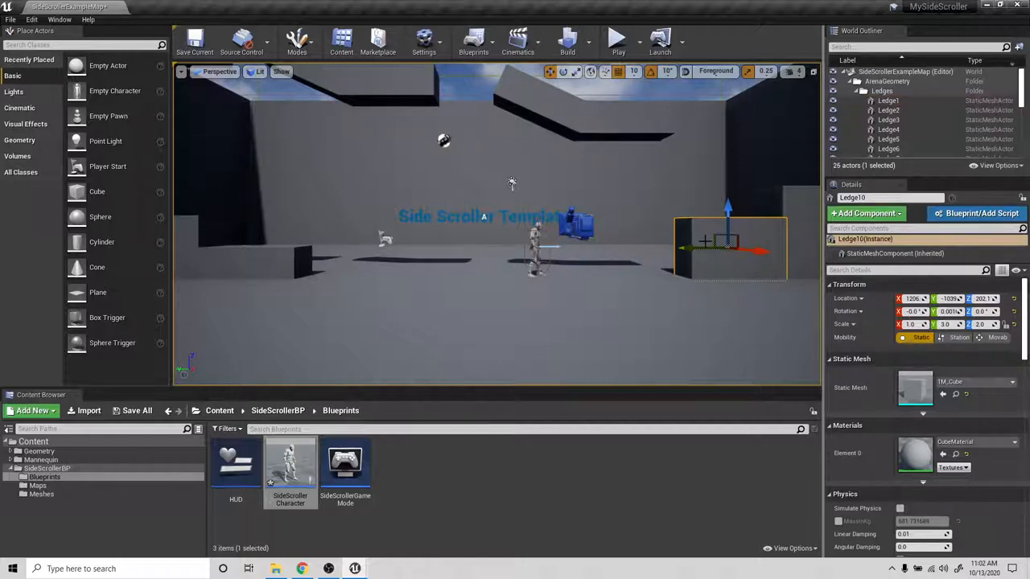
left_click_drag(700, 243, 572, 249)
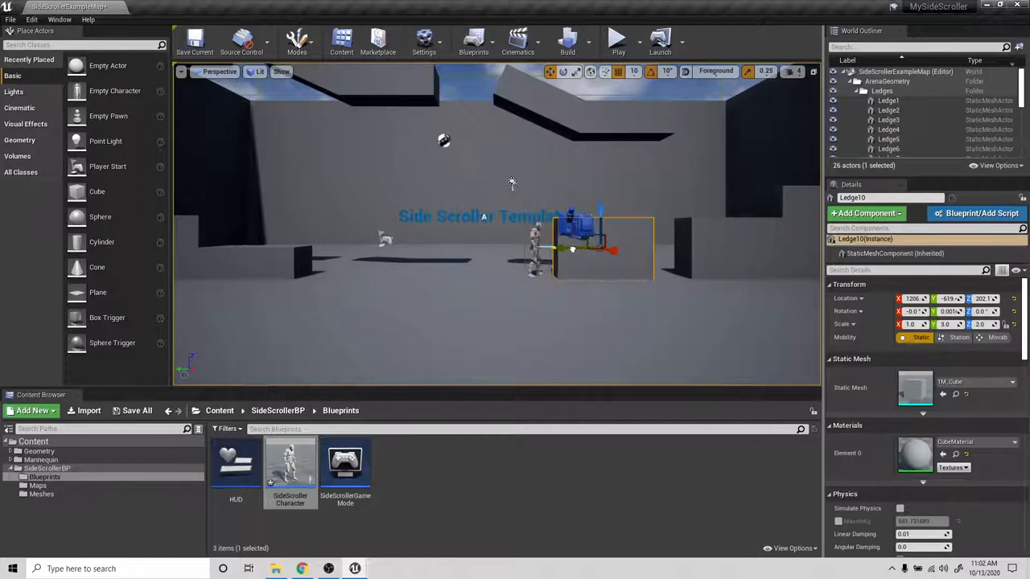
middle_click_drag(668, 258, 633, 253)
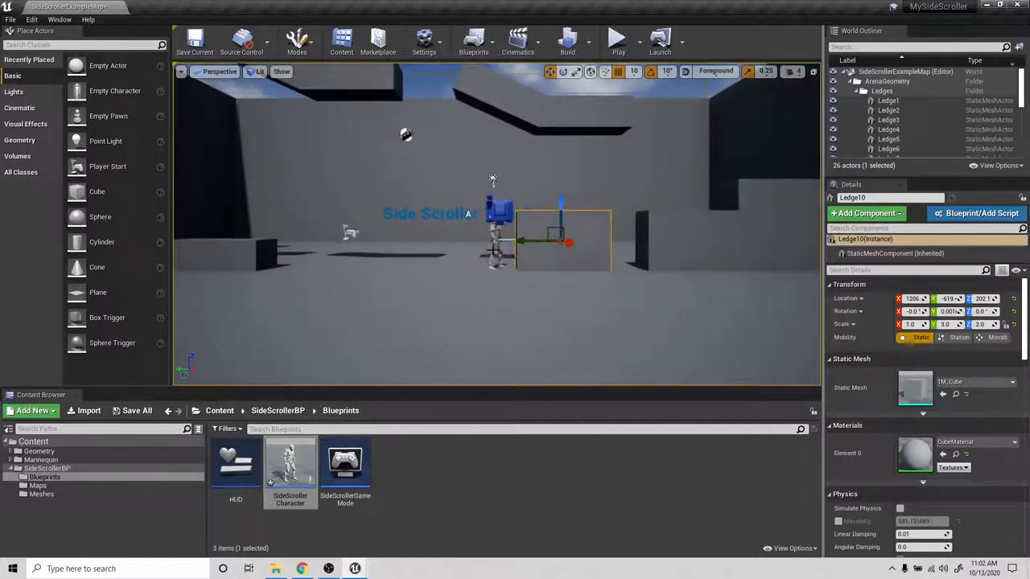
- Move the SideScrollerCharacter to Y 20 and shift the duplicated ledge to about Y -459
left_click(494, 251)
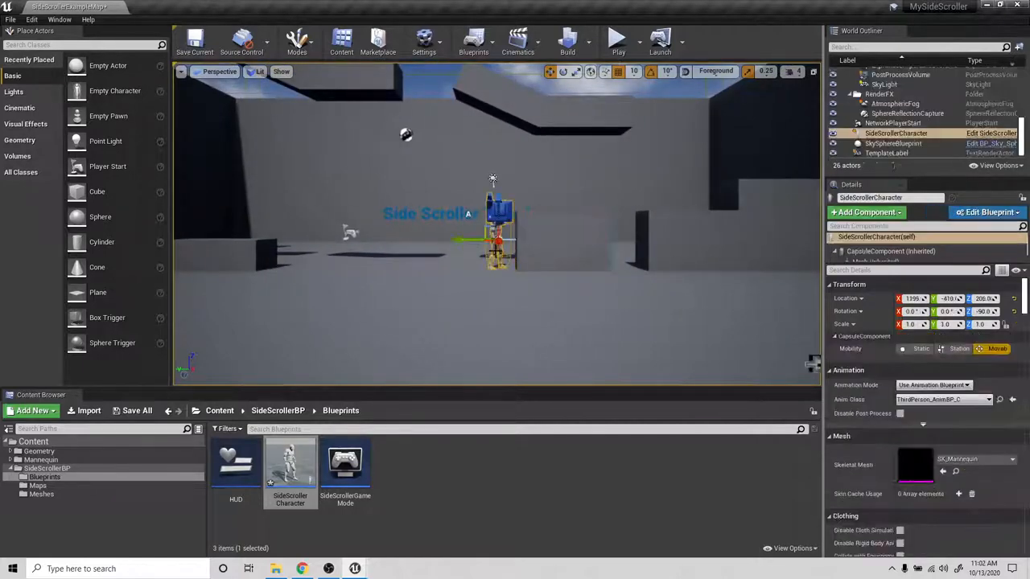
left_click_drag(455, 240, 335, 240)
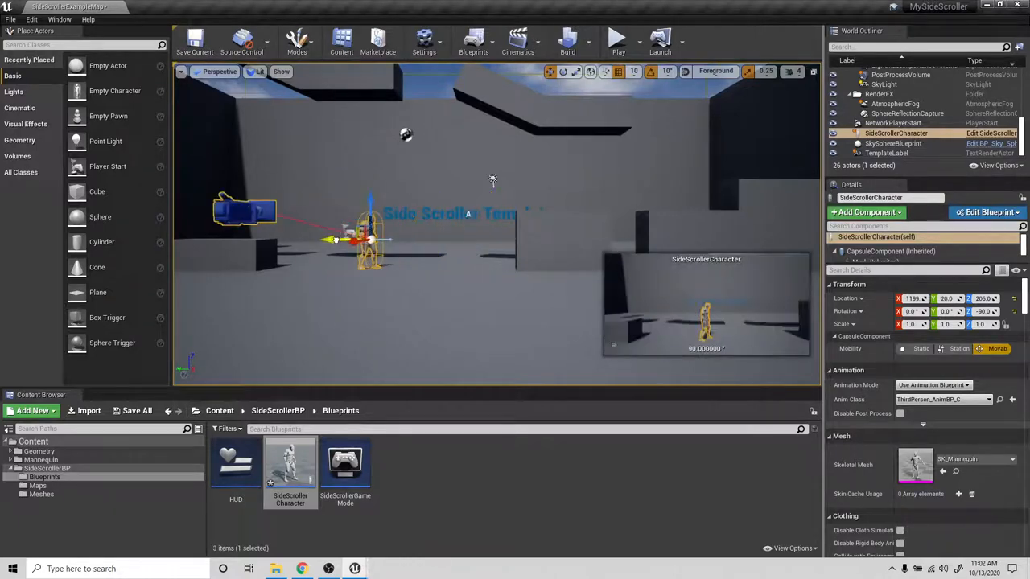
left_click(575, 236)
left_click_drag(535, 239, 485, 241)
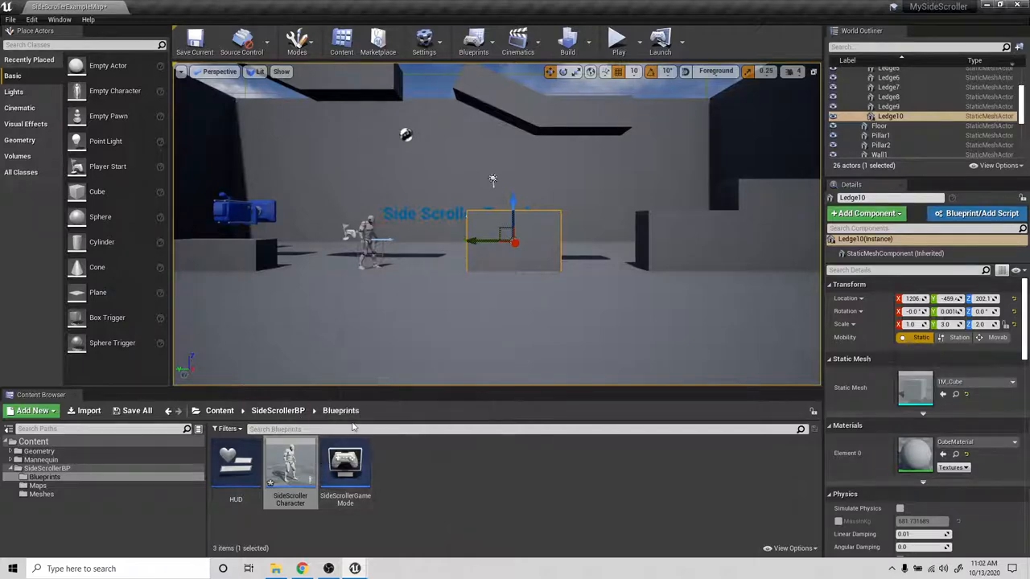
- Create a Blueprint Class with Actor as parent in the Blueprints folder and name it spikes
right_click(412, 468)
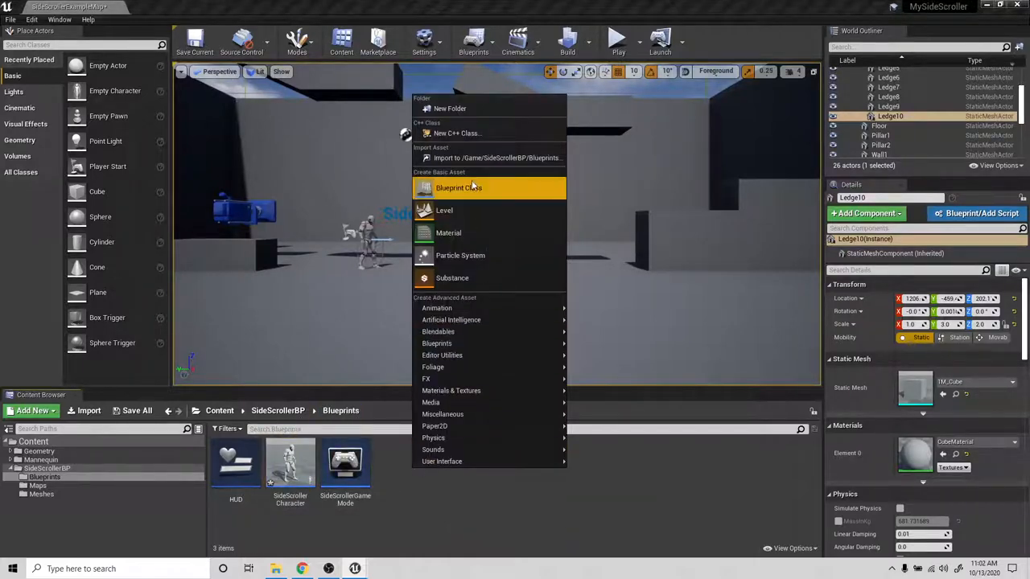
left_click(472, 189)
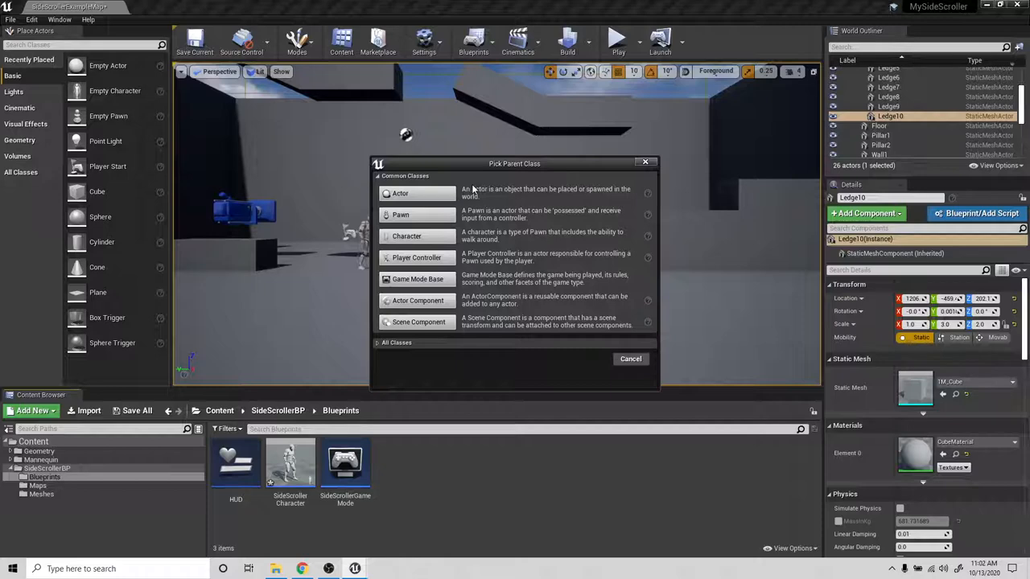
left_click(426, 198)
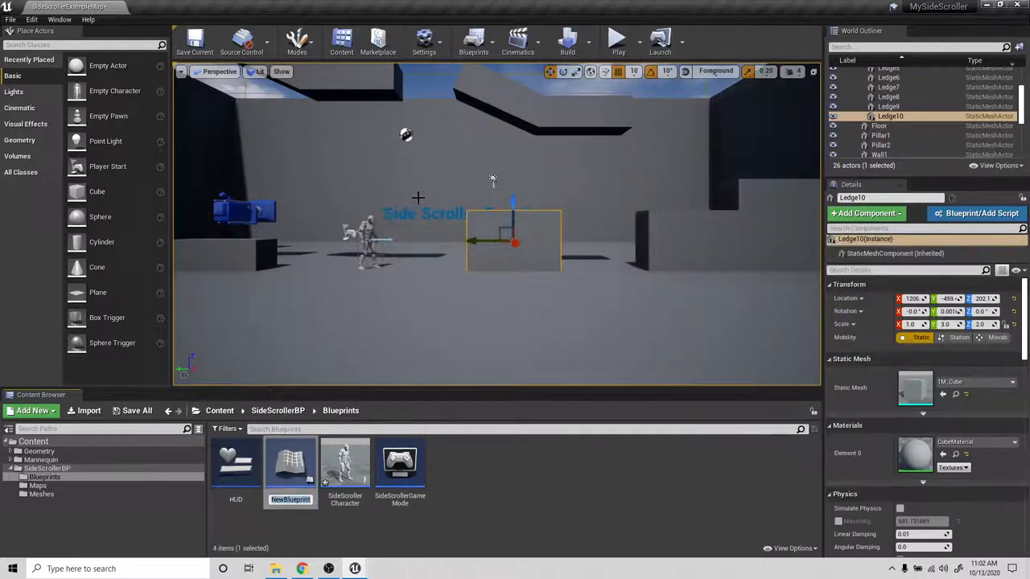
type("spikes")
key("Return")
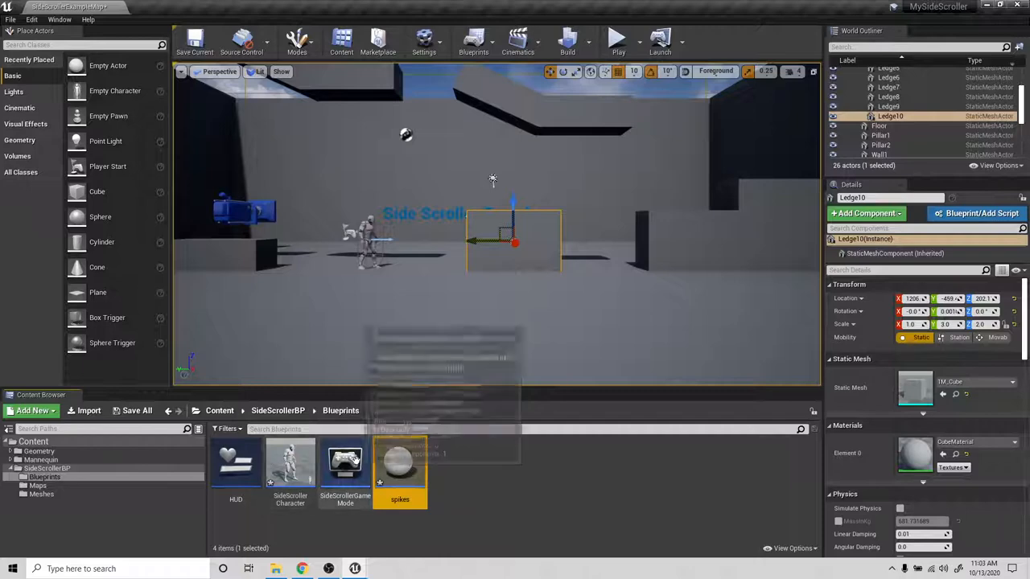
- Open the spikes blueprint and add a Cone component under its default scene root
double_click(399, 467)
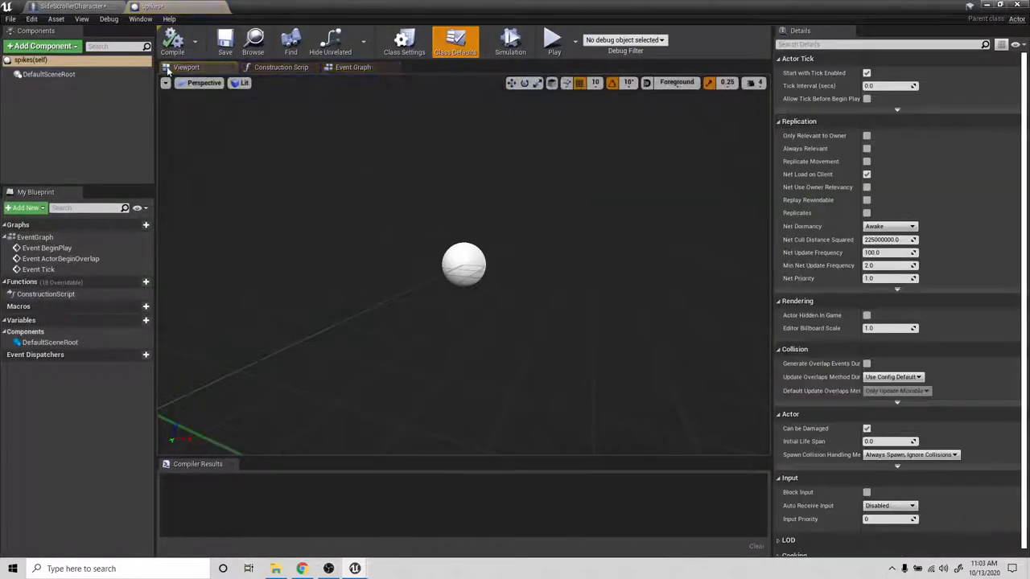
left_click(42, 47)
type("c")
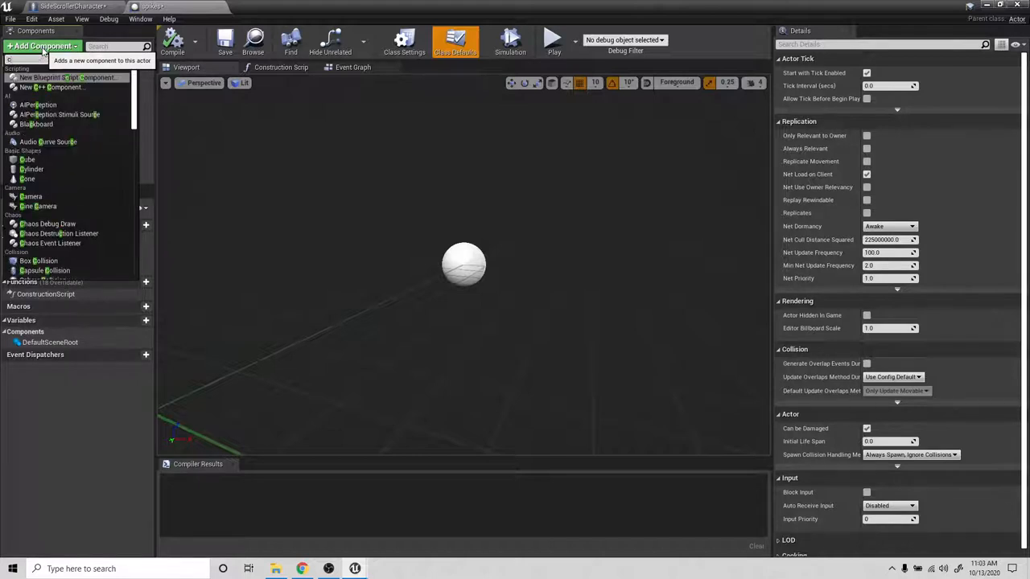
type("one")
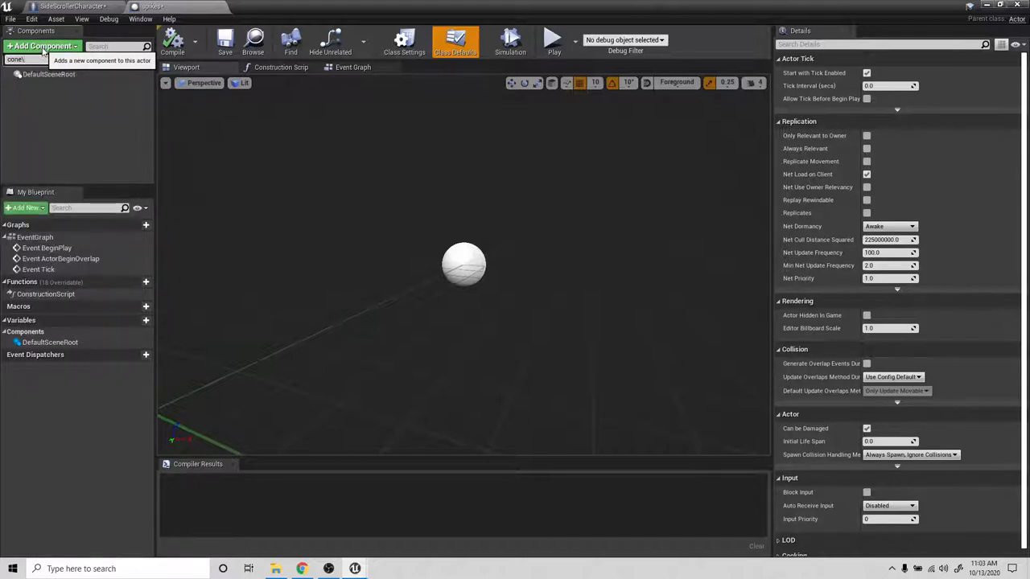
key("Return")
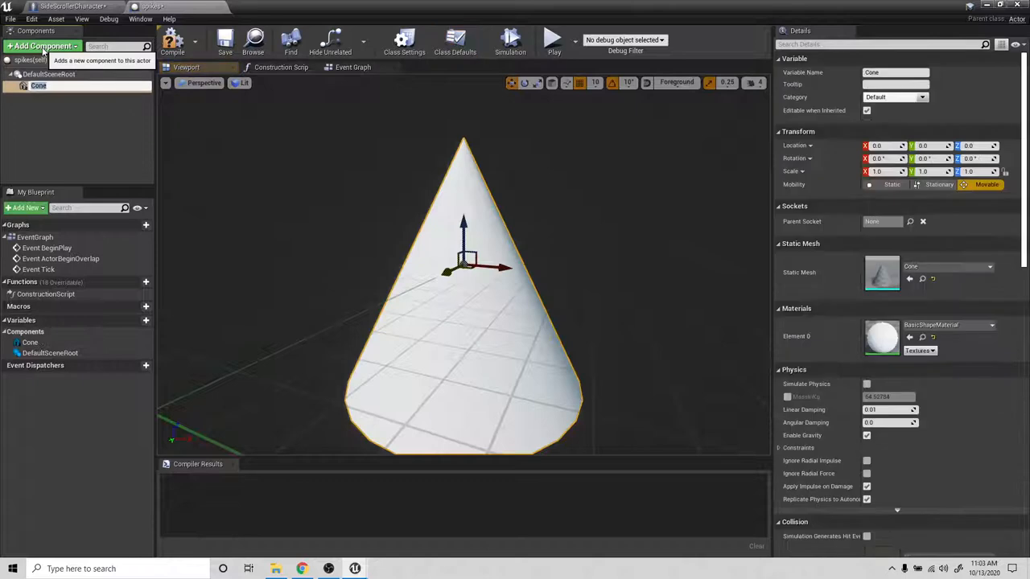
- Scale the cone into a thin spike with X and Y at 0.12 and Z at 0.655
left_click(1005, 173)
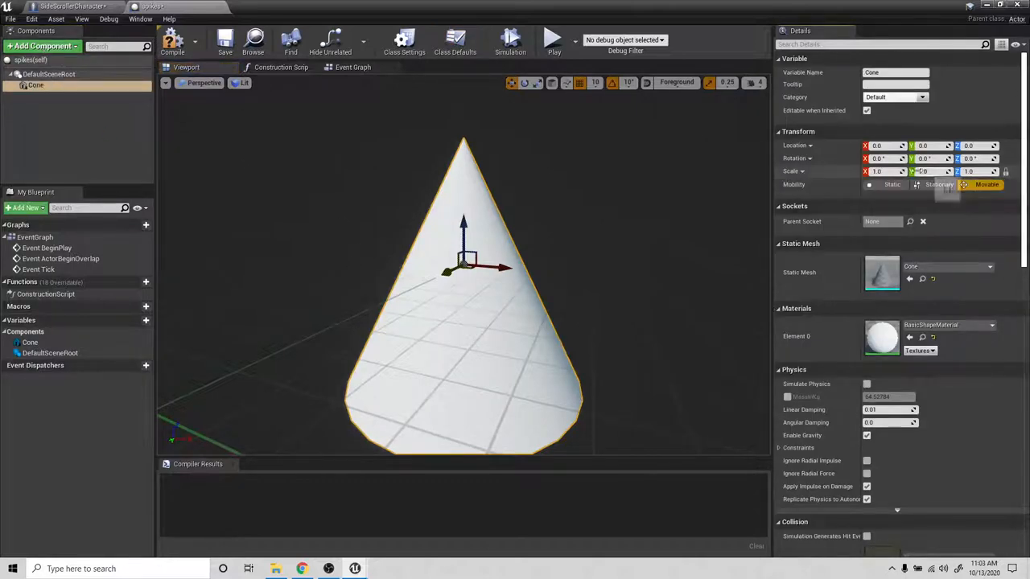
left_click_drag(923, 172, 866, 172)
left_click(1007, 173)
mouse_move(968, 171)
left_mouse_down()
mouse_move(997, 171)
mouse_move(977, 172)
left_mouse_up()
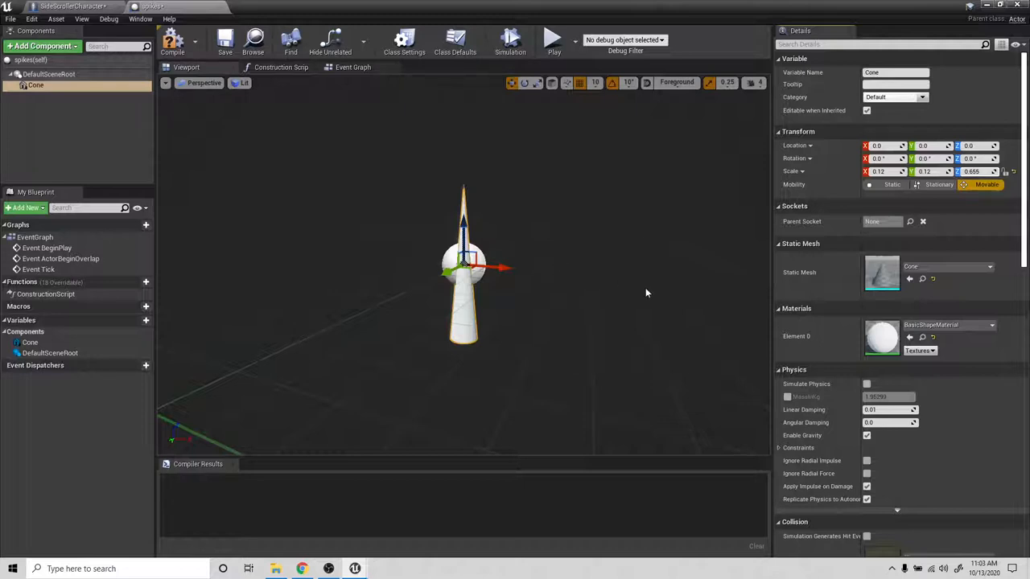
- Duplicate the cone twice and place the copies along the X axis at 30 and 60
right_click_drag(490, 179, 573, 192)
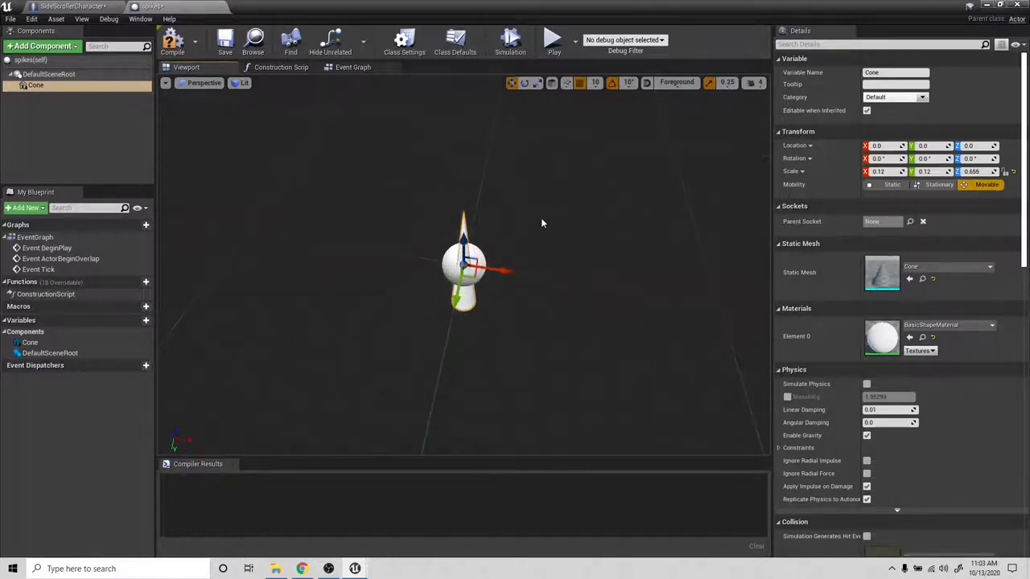
left_click(77, 87)
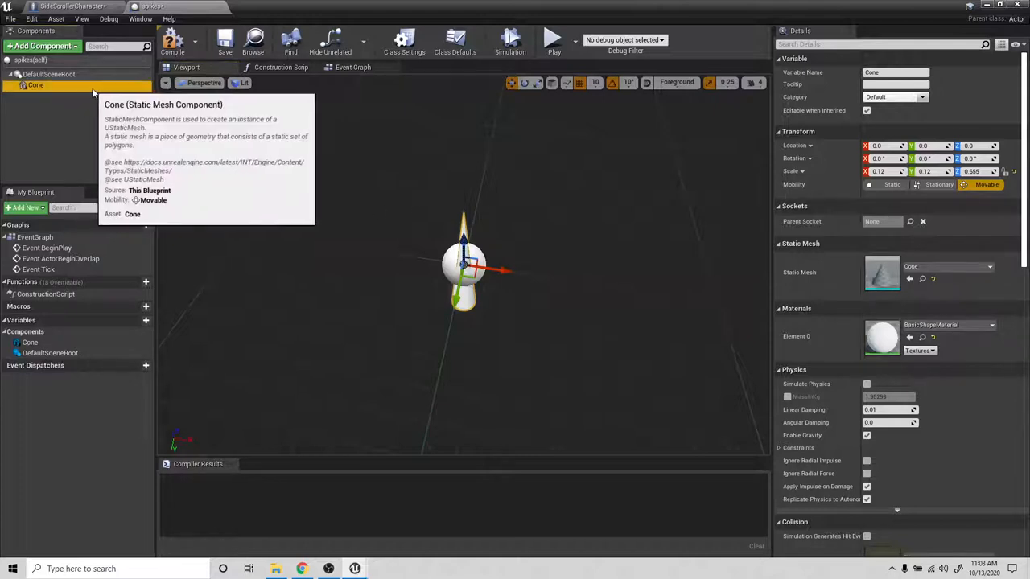
key("ctrl+w")
left_click_drag(488, 273, 568, 287)
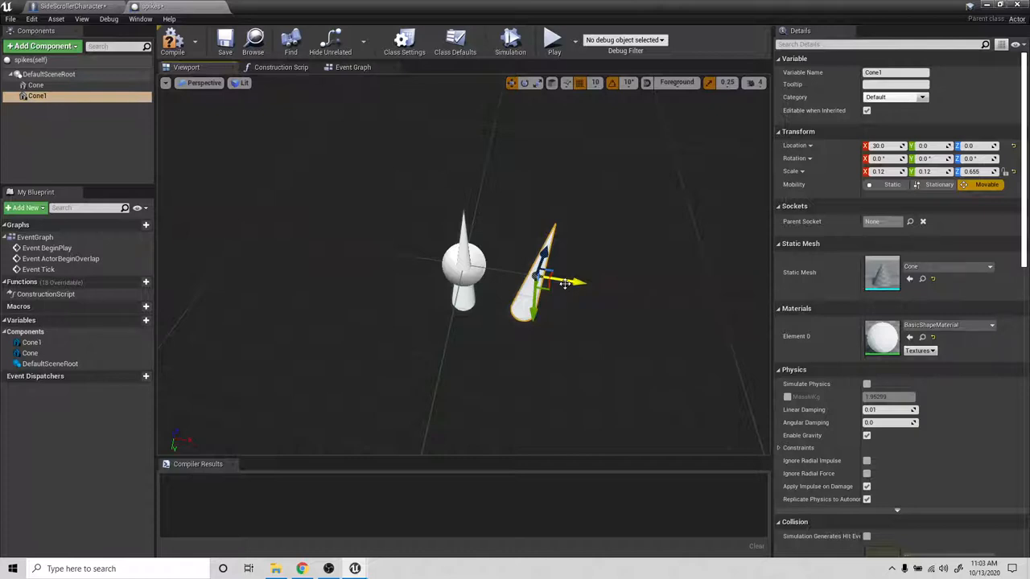
key("ctrl+w")
left_click_drag(483, 276, 634, 303)
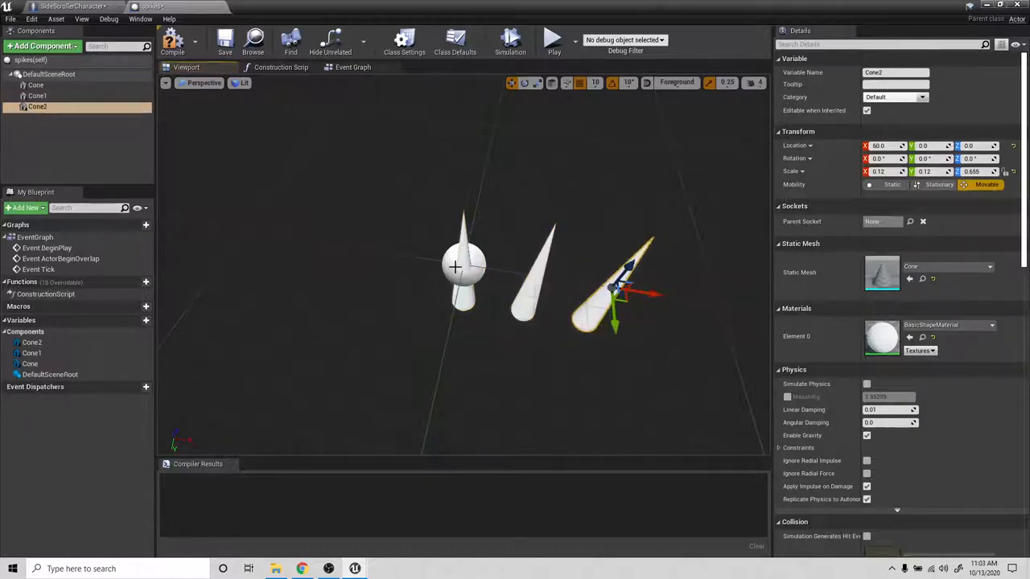
- Duplicate the cone twice more and place the copies at Y 30 and Y -30 with X at 0
key("ctrl+w")
left_click_drag(456, 312, 441, 372)
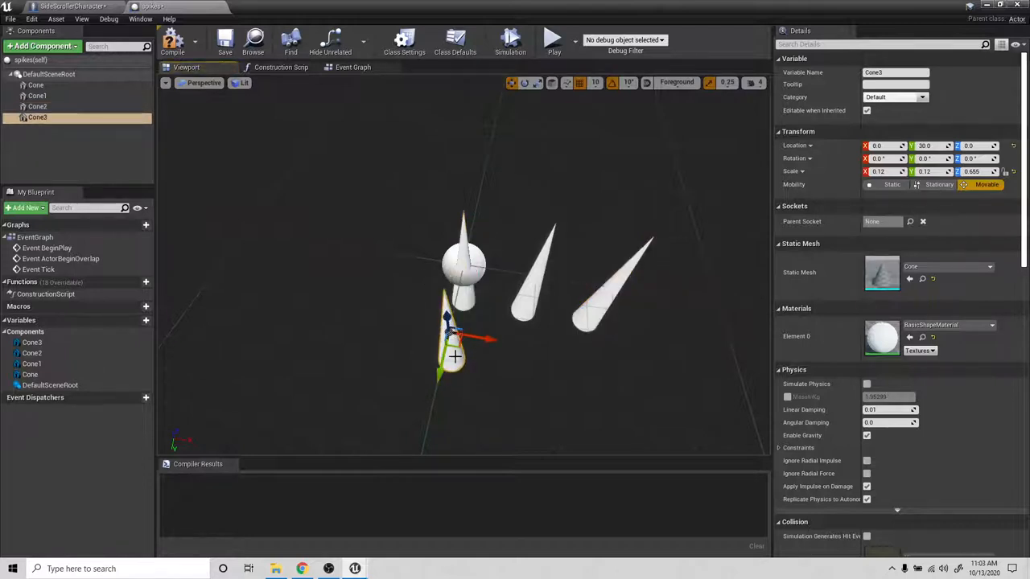
key("ctrl+w")
left_click_drag(460, 294, 473, 235)
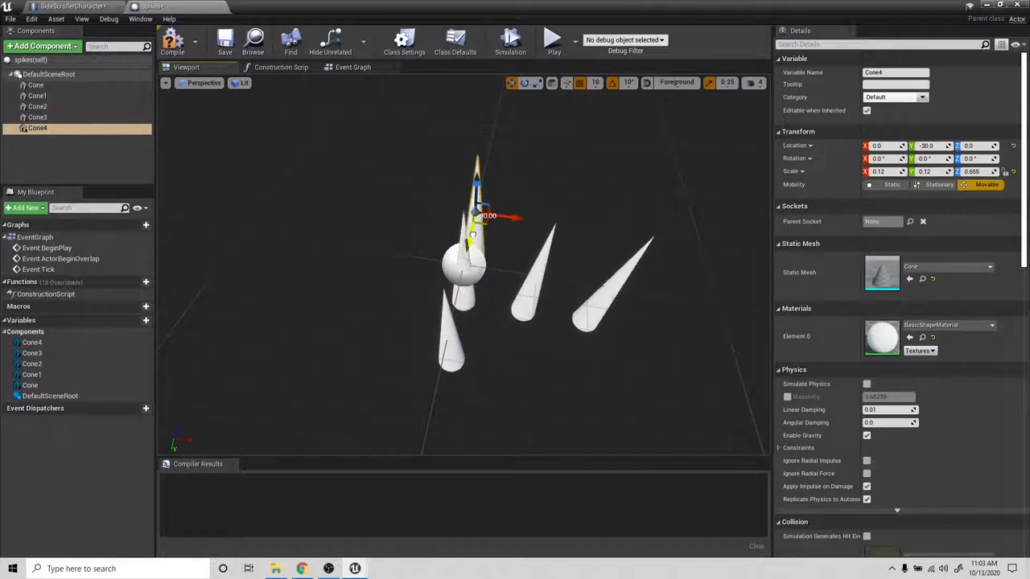
- Complete the three-by-three spike grid with four more cone copies at X 30 and 60, each at Y -30 and 30
key("ctrl+w")
left_click_drag(503, 270, 531, 251)
key("ctrl+w")
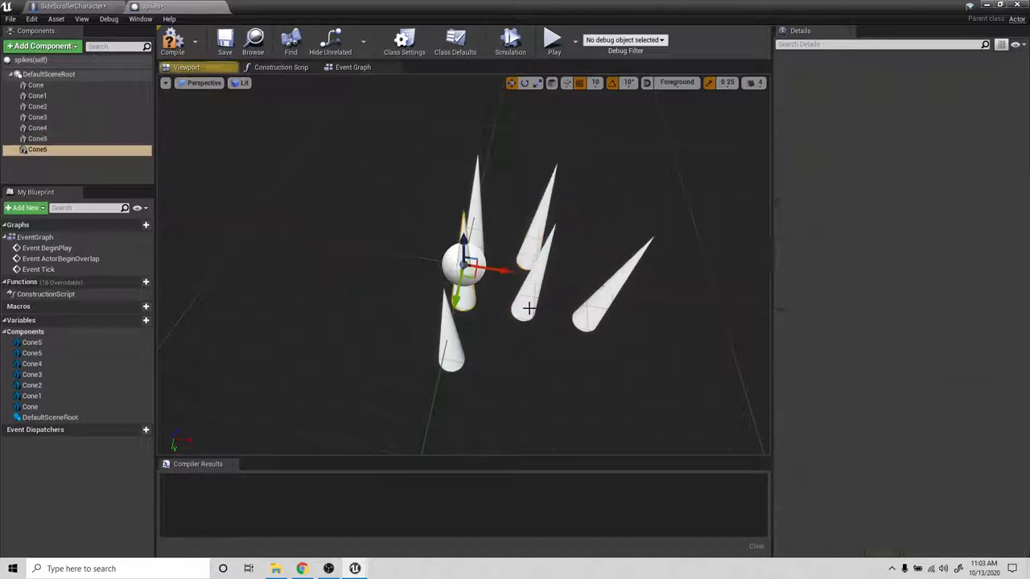
left_click_drag(503, 270, 535, 346)
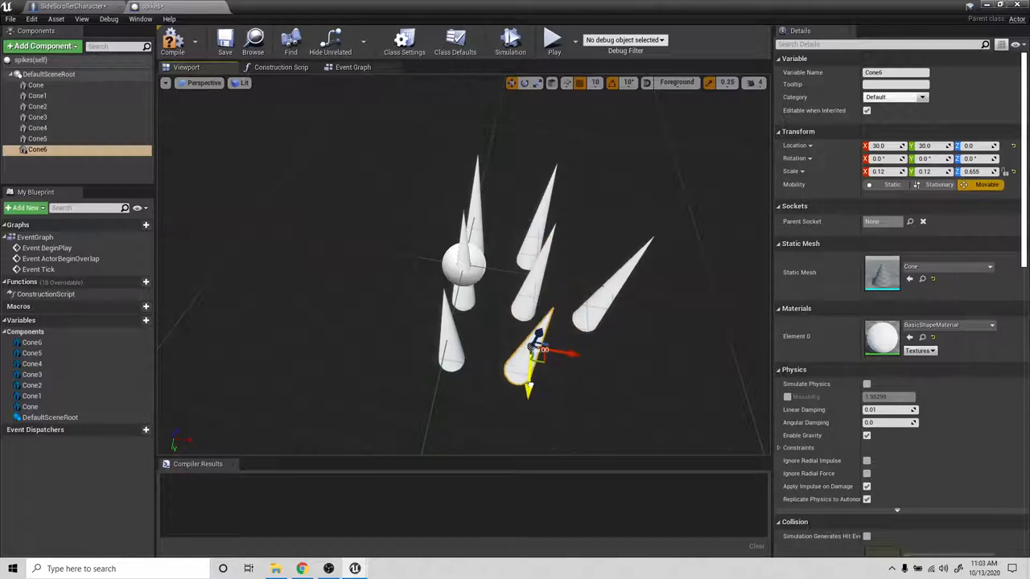
key("ctrl+w")
left_click_drag(504, 272, 602, 256)
key("ctrl+w")
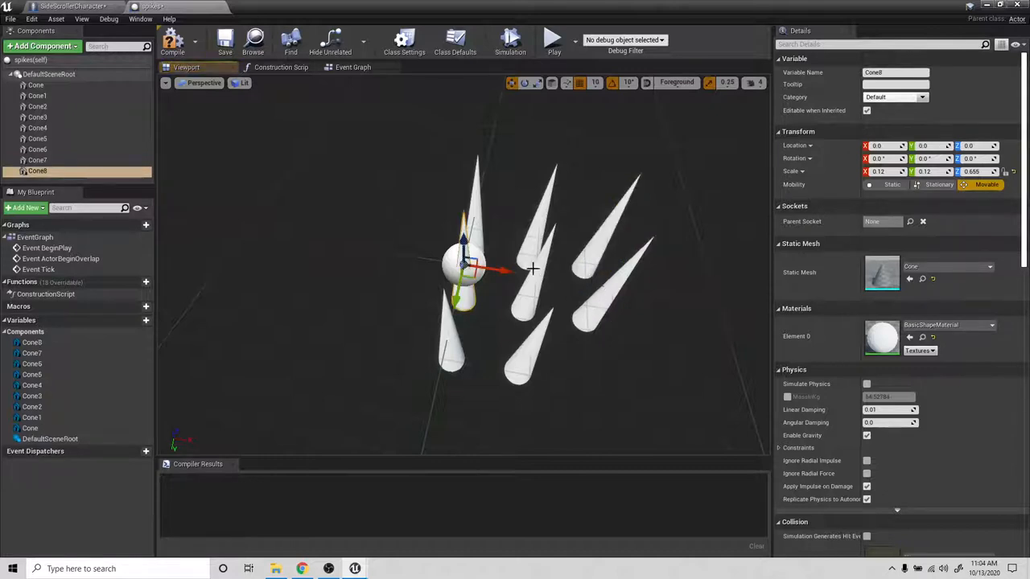
left_click_drag(517, 270, 625, 410)
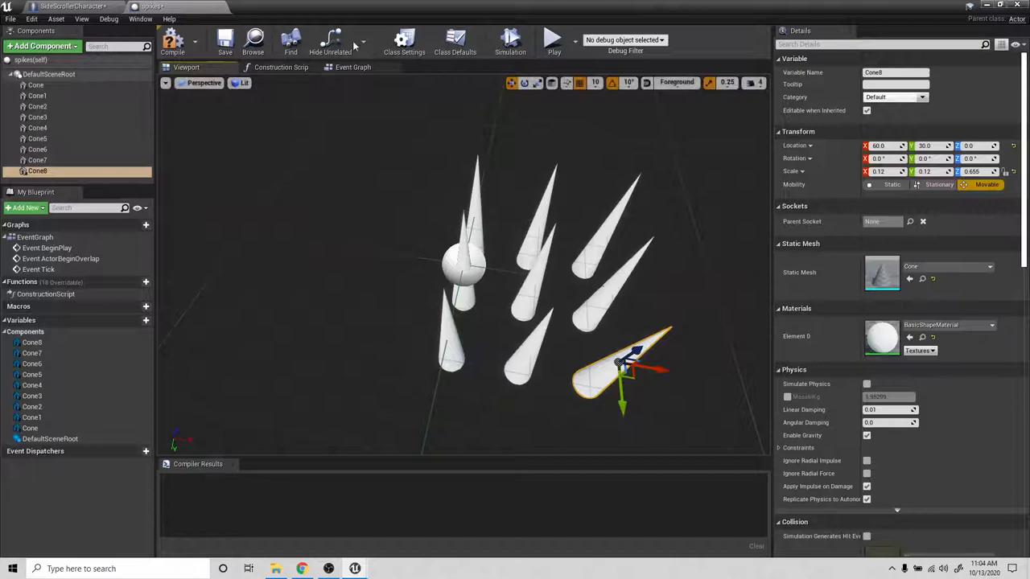
- Add a Box Collision component under the default scene root of the spikes blueprint
left_click(60, 77)
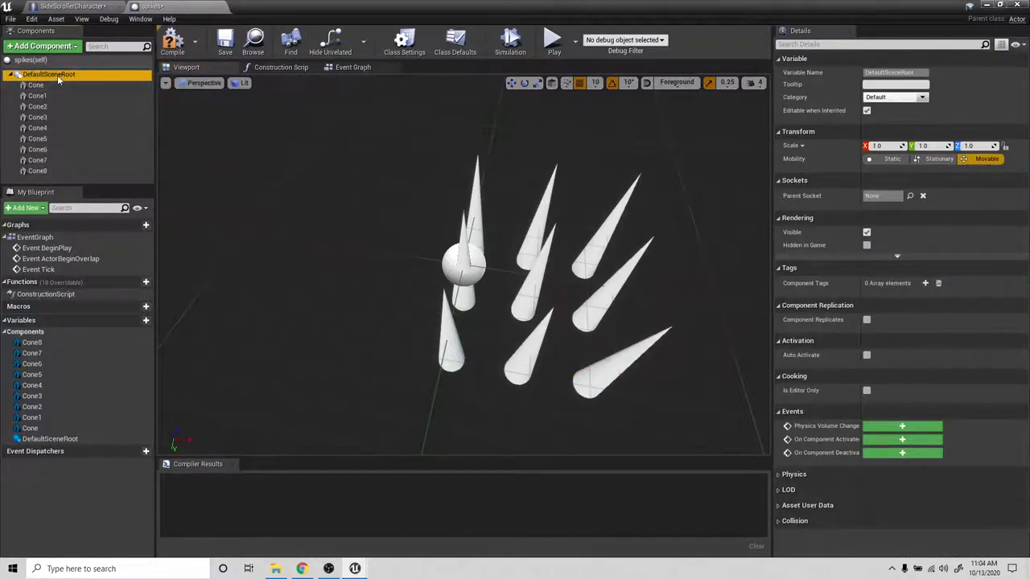
left_click(42, 46)
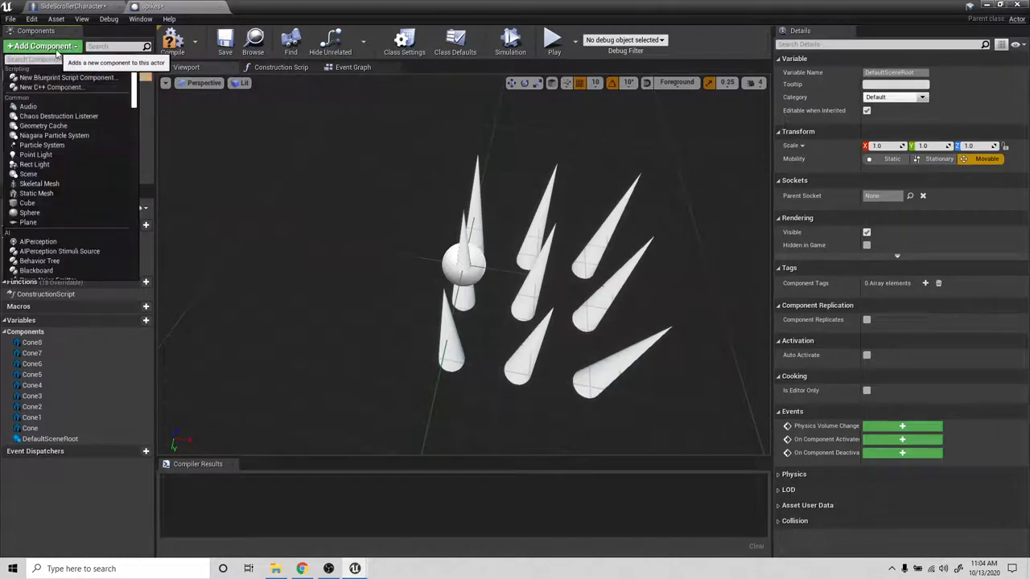
type("coll")
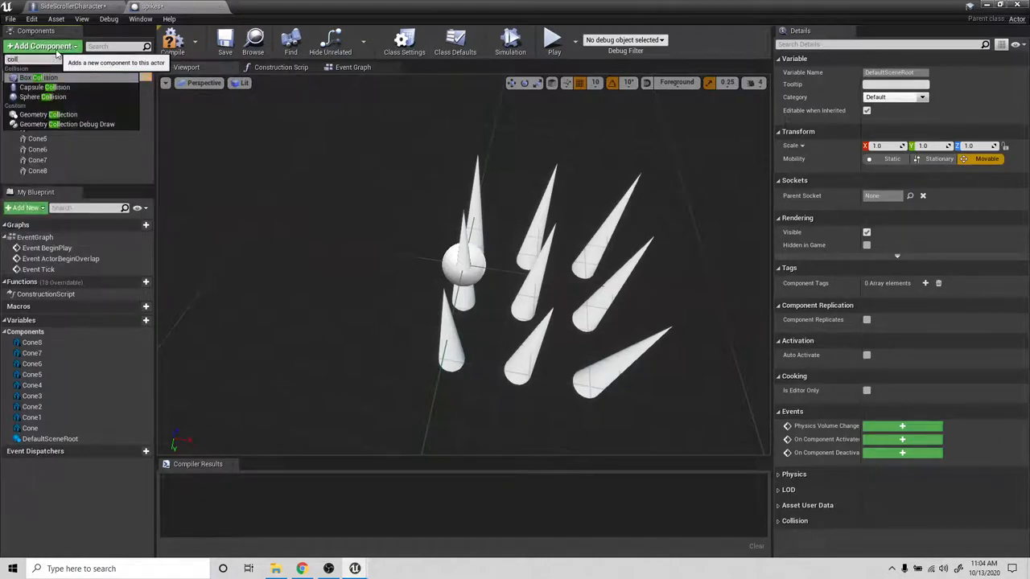
key("Return")
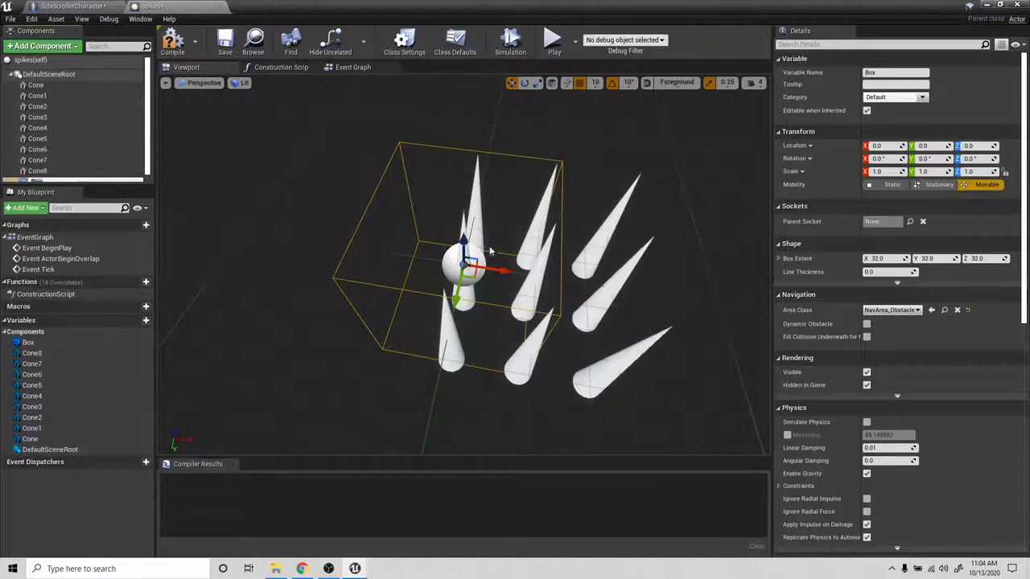
right_click_drag(483, 198, 515, 174)
right_click_drag(549, 344, 537, 321)
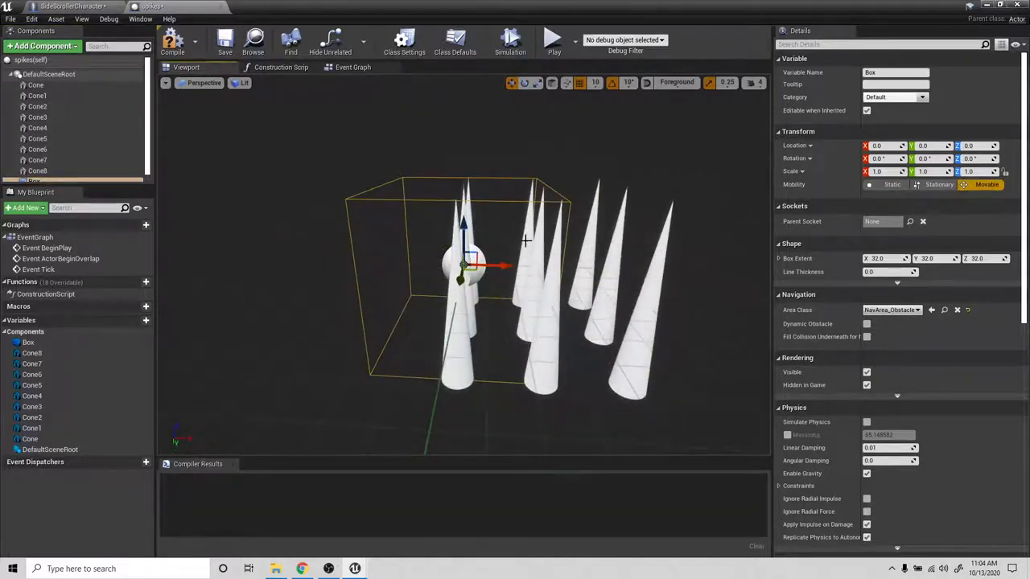
- Select all nine cones and move them together along the X axis until they are centred within the collision box
left_click_drag(450, 190, 445, 211)
left_click_drag(647, 178, 684, 198)
left_click(63, 87)
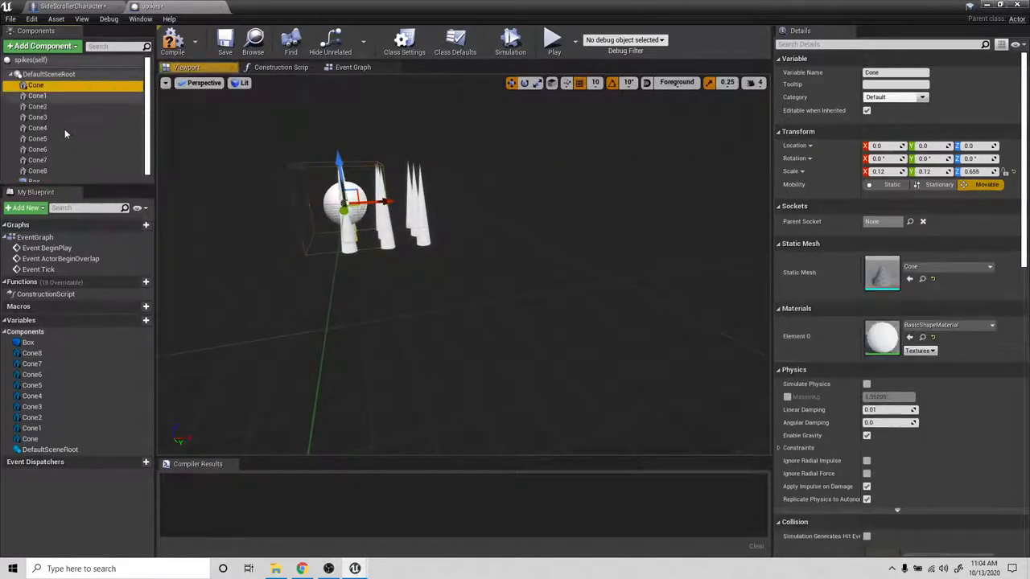
left_click(63, 168, "shift")
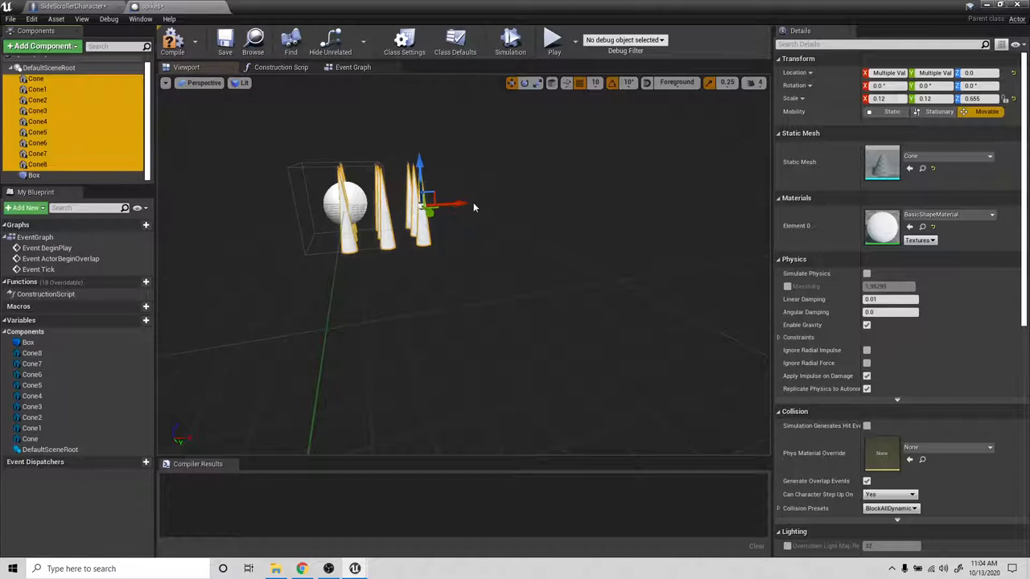
left_click_drag(474, 207, 427, 206)
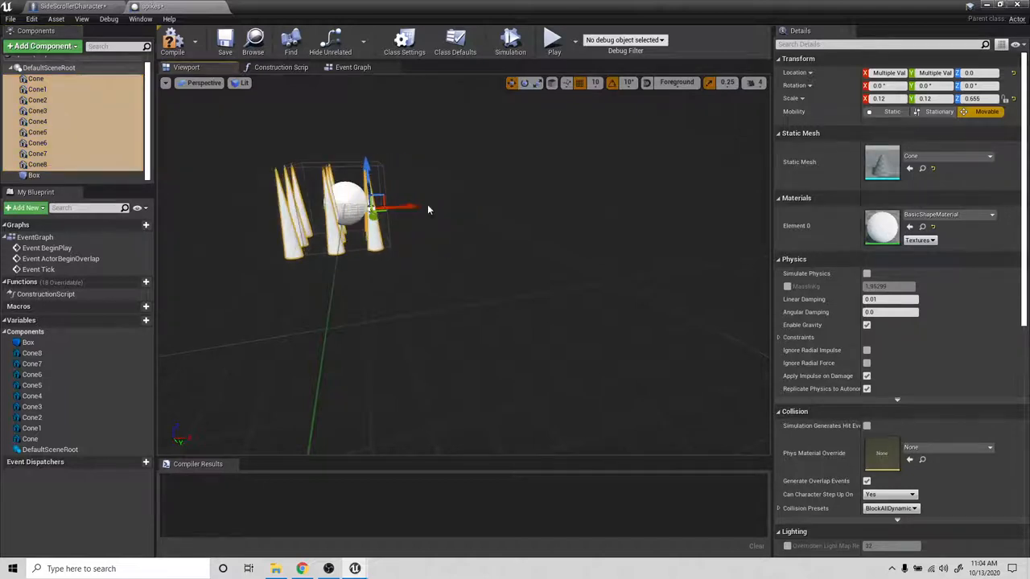
mouse_move(418, 199)
right_mouse_down()
mouse_move(422, 241)
mouse_move(367, 257)
mouse_move(375, 193)
mouse_move(397, 186)
mouse_move(422, 200)
right_mouse_up()
right_click_drag(257, 157, 302, 169)
key("f")
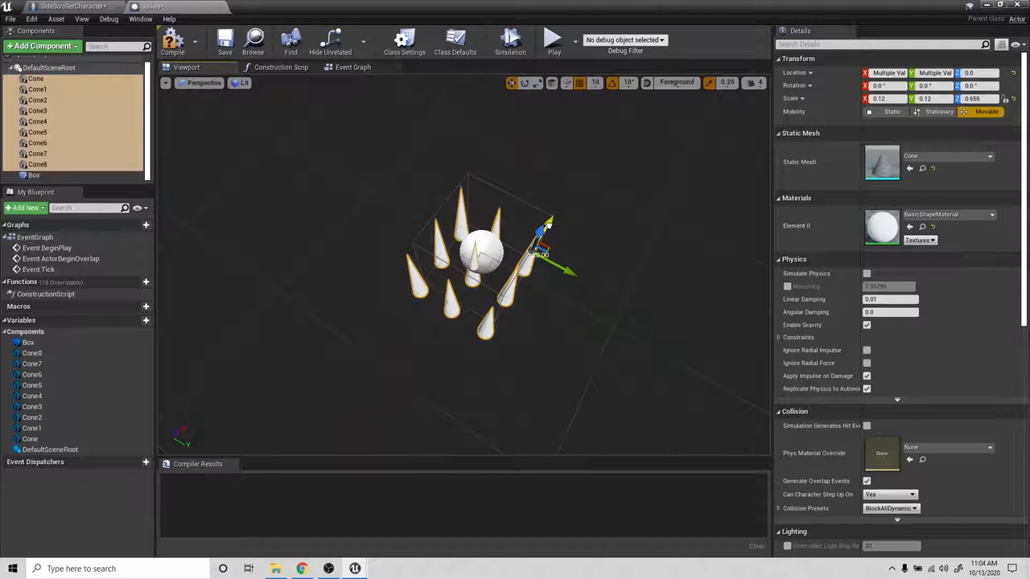
left_click_drag(548, 227, 554, 216)
right_click_drag(534, 295, 538, 238)
mouse_move(732, 283)
right_mouse_down()
mouse_move(727, 301)
mouse_move(732, 283)
right_mouse_up()
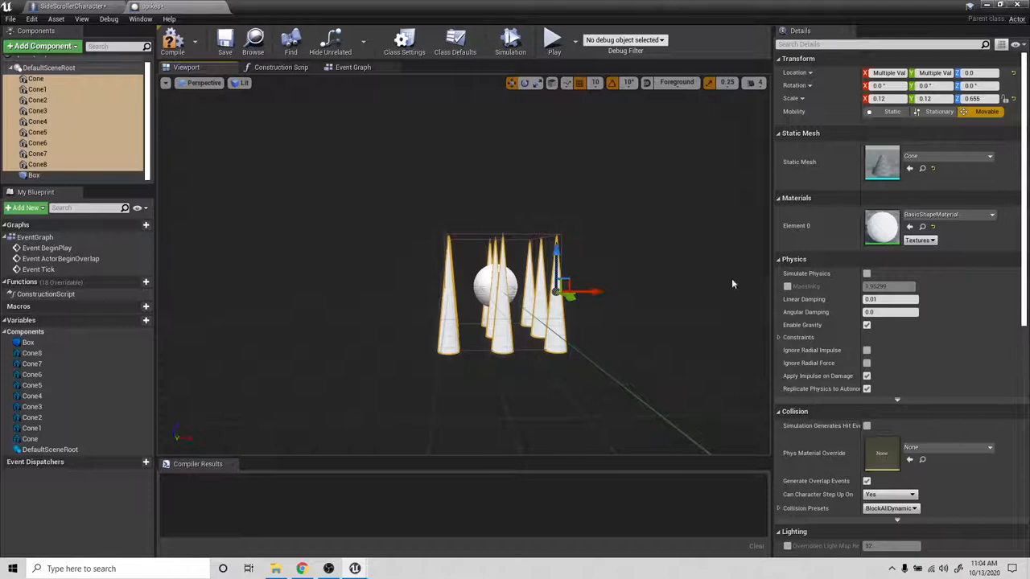
- Fit the collision box to the spike tips with Z location 30 and Z extent about 4.55, and compile the blueprint
left_click(60, 176)
left_click_drag(495, 246, 496, 207)
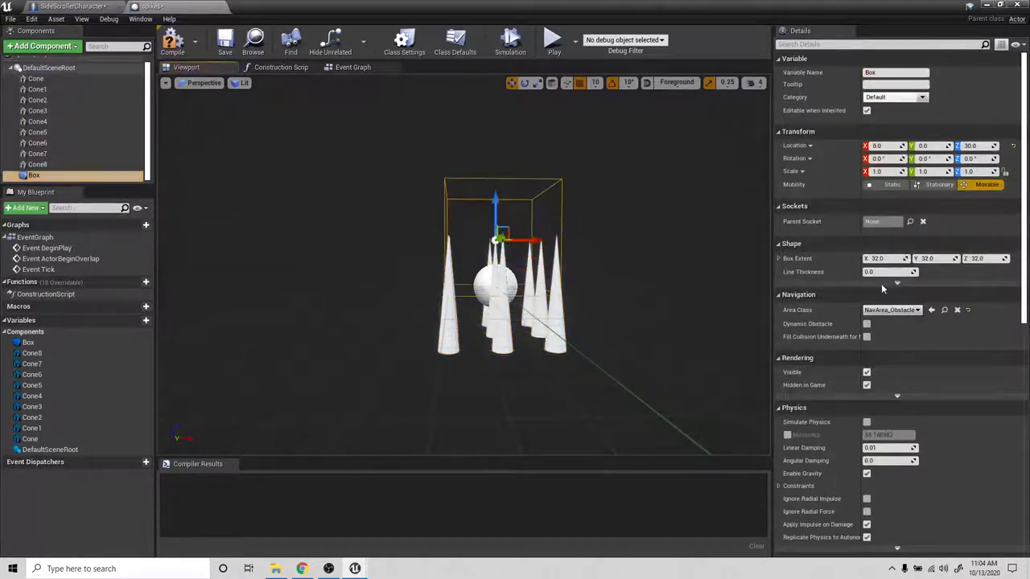
left_click_drag(985, 258, 951, 258)
left_click_drag(421, 282, 509, 323, "alt")
left_click_drag(497, 267, 488, 235, "alt")
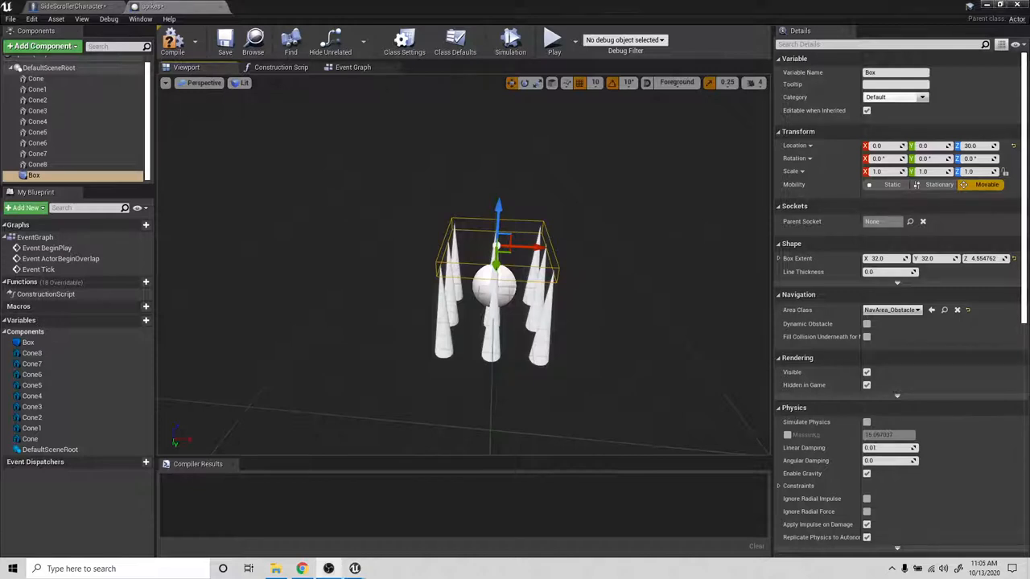
left_click(177, 49)
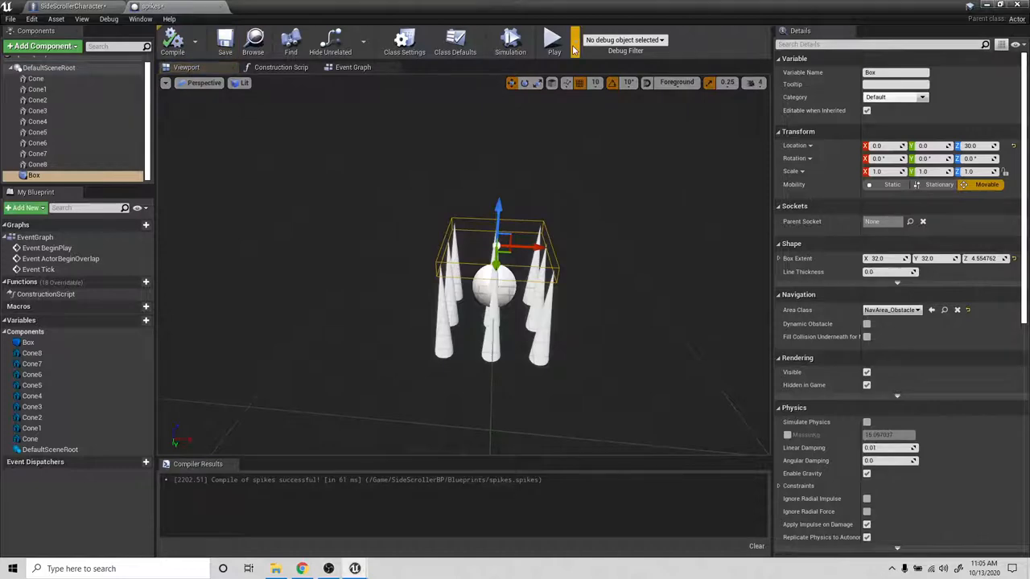
- Return to the level editor and place a spikes actor in the gap between the ledges at about X 1190, Y -650, Z 140
left_click(988, 6)
left_click_drag(408, 481, 575, 271)
left_click_drag(644, 251, 583, 310, "alt")
left_click_drag(517, 322, 612, 327)
key("ctrl+z")
left_click_drag(603, 241, 604, 230)
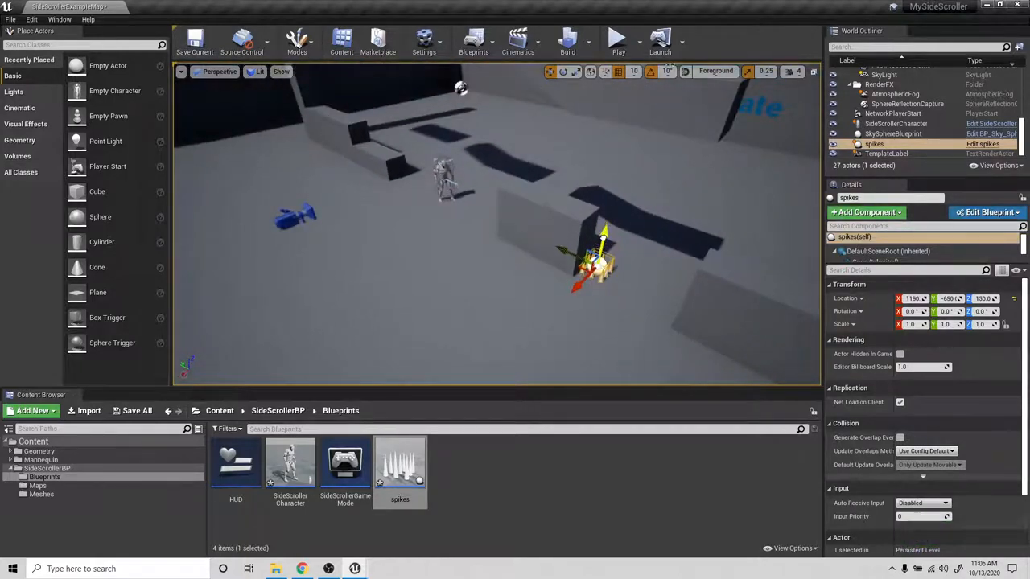
- Duplicate the spikes actor twice along the gap, placing the copies at about Y -730 and Y -810
left_click_drag(616, 299, 614, 294, "alt")
key("ctrl+w")
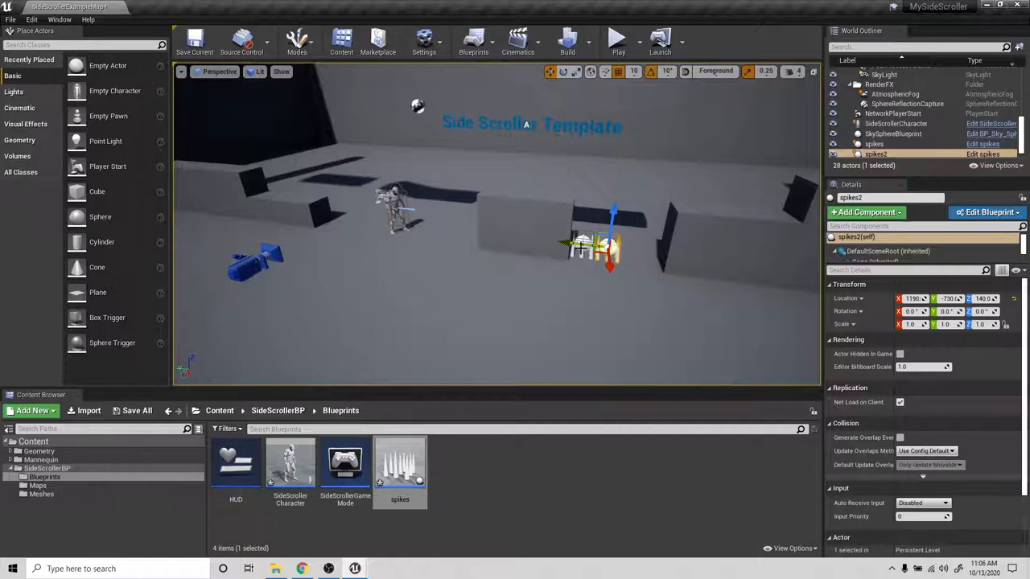
key("ctrl+v")
left_click_drag(557, 243, 607, 249)
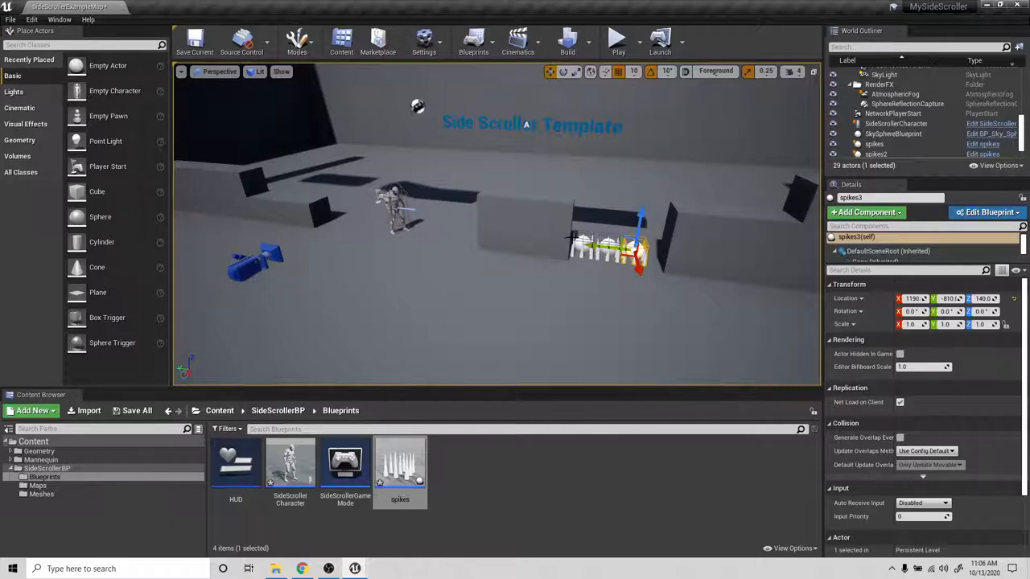
- Shift the three spikes actors together along Y toward the far ledge, and slide Ledge10 against them at about Y -499
mouse_move(579, 216)
right_mouse_down()
mouse_move(609, 223)
mouse_move(576, 218)
right_mouse_up()
scroll(614, 248, "up", 5)
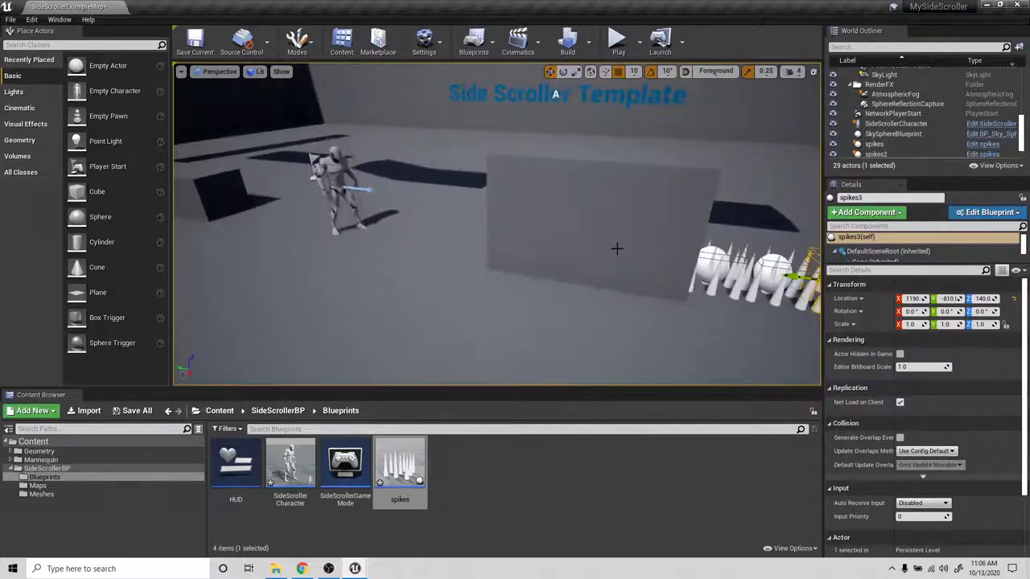
middle_click_drag(715, 262, 795, 256)
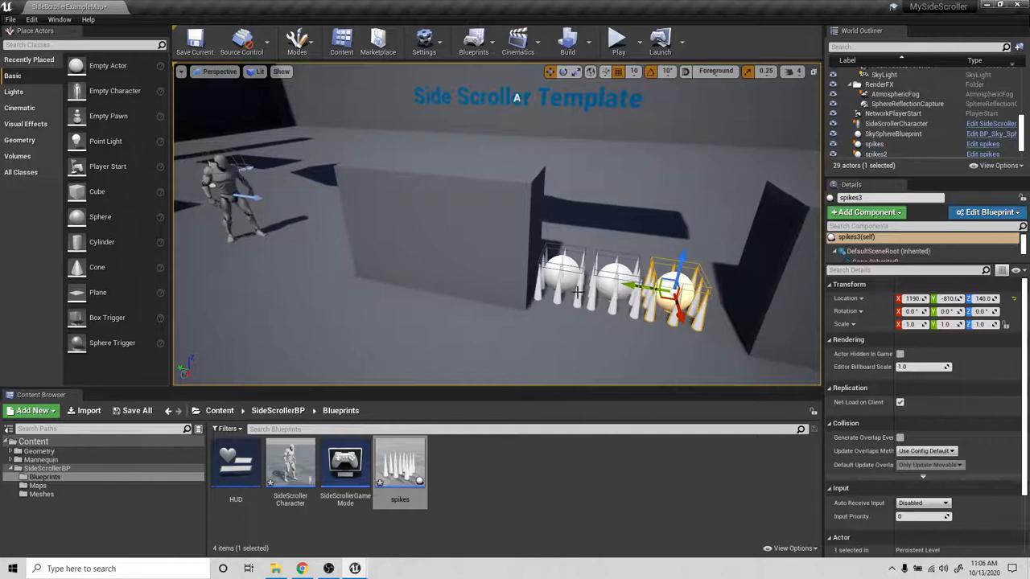
left_click(567, 277, "ctrl")
left_click(616, 292, "ctrl")
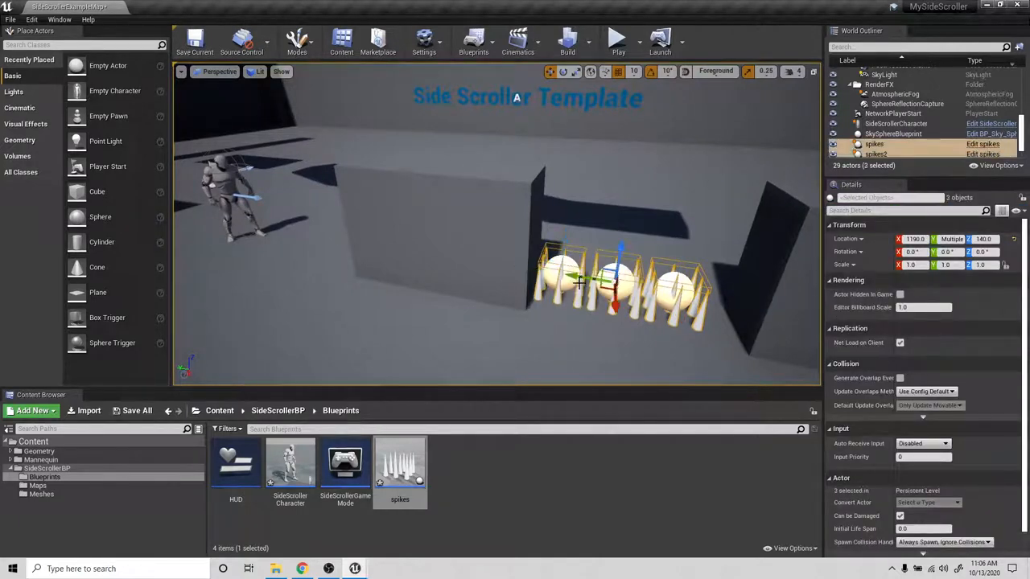
mouse_move(581, 277)
left_mouse_down()
mouse_move(616, 281)
mouse_move(599, 281)
left_mouse_up()
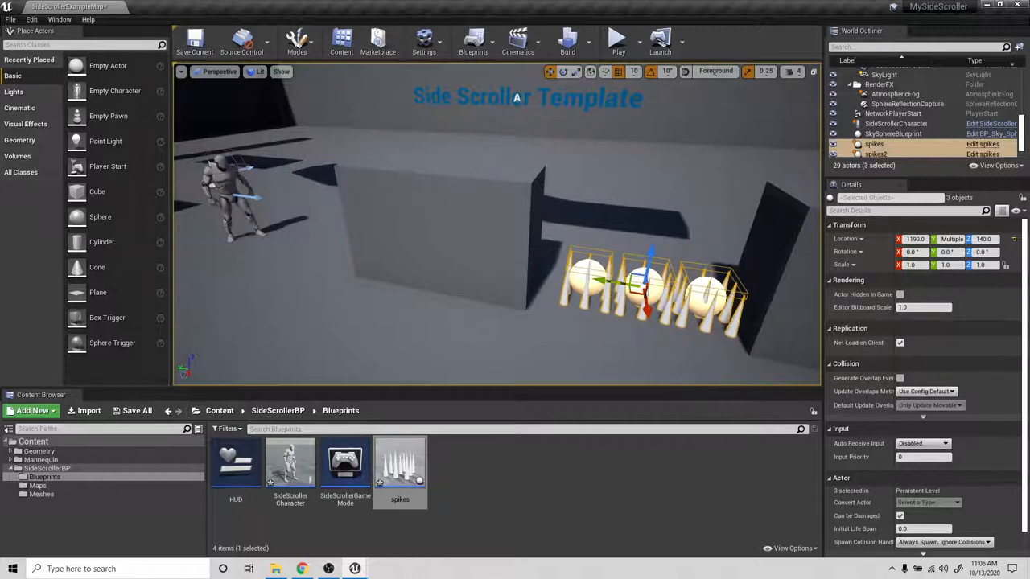
left_click(524, 243)
left_click_drag(410, 221, 428, 219)
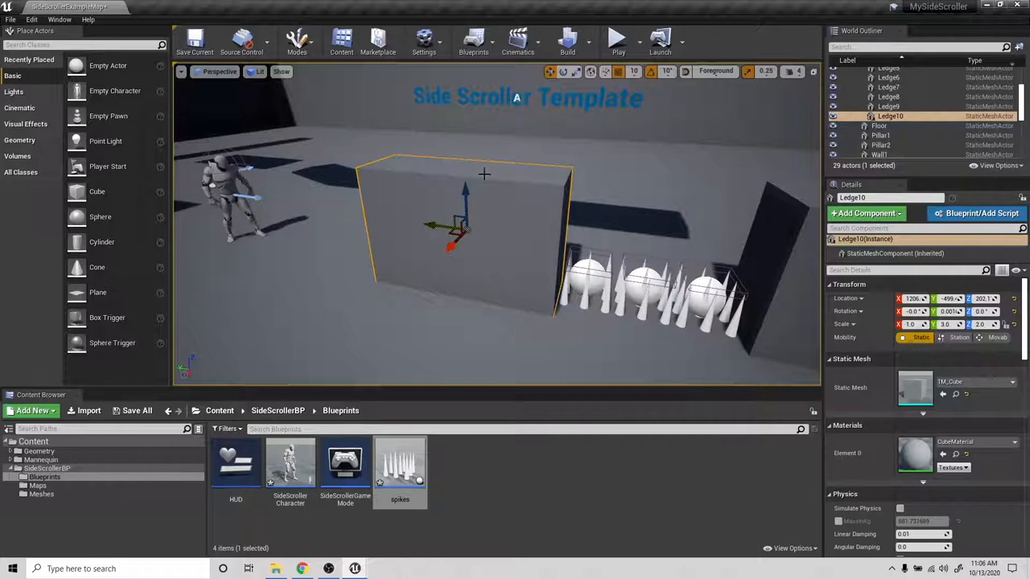
- Play the level, run the character to the gap and jump around on the spikes to test them, and stop the session
left_click(617, 41)
key("d")
key("space")
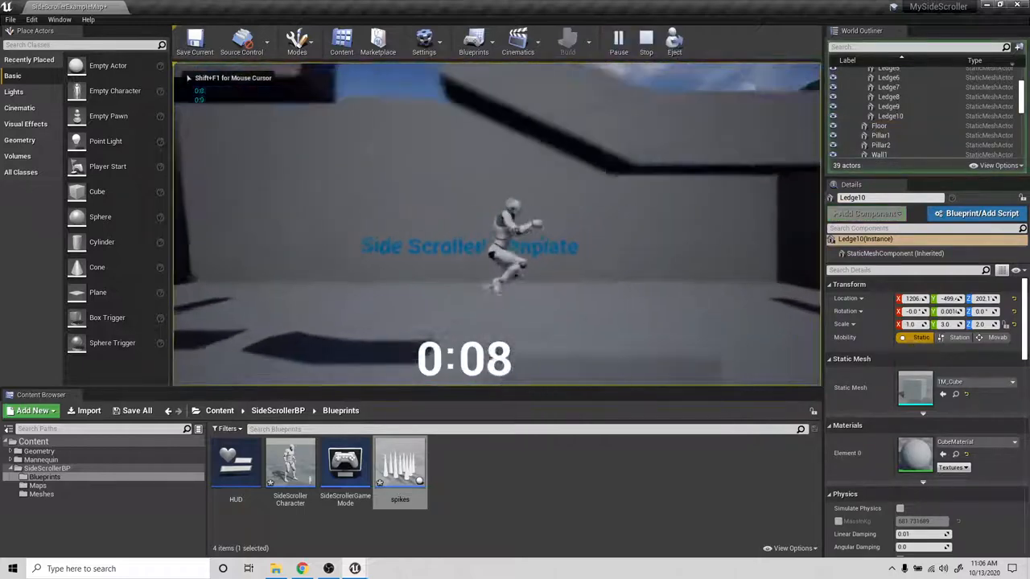
key("a")
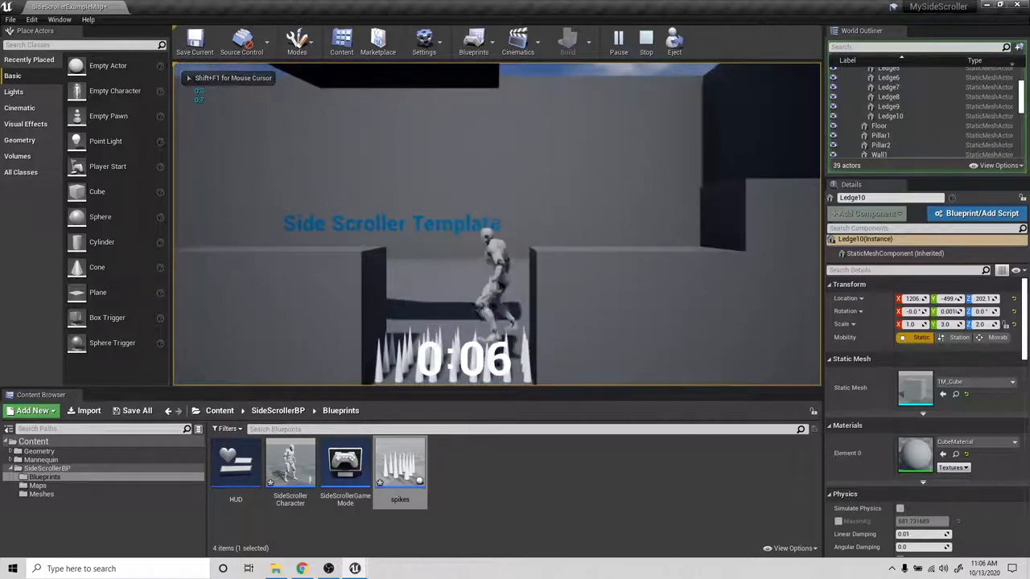
key("space")
key("a")
key("d")
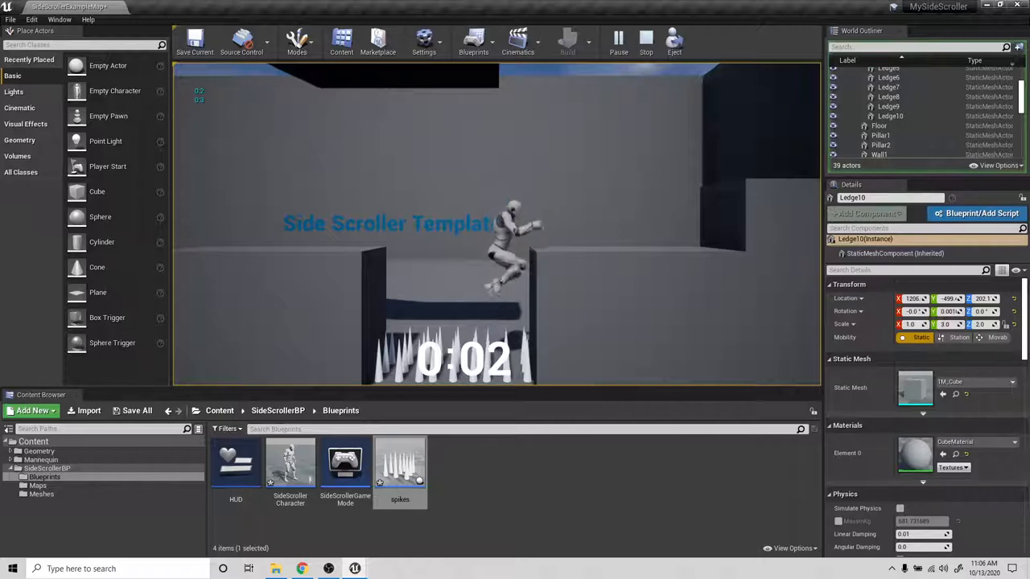
key("space")
key("a")
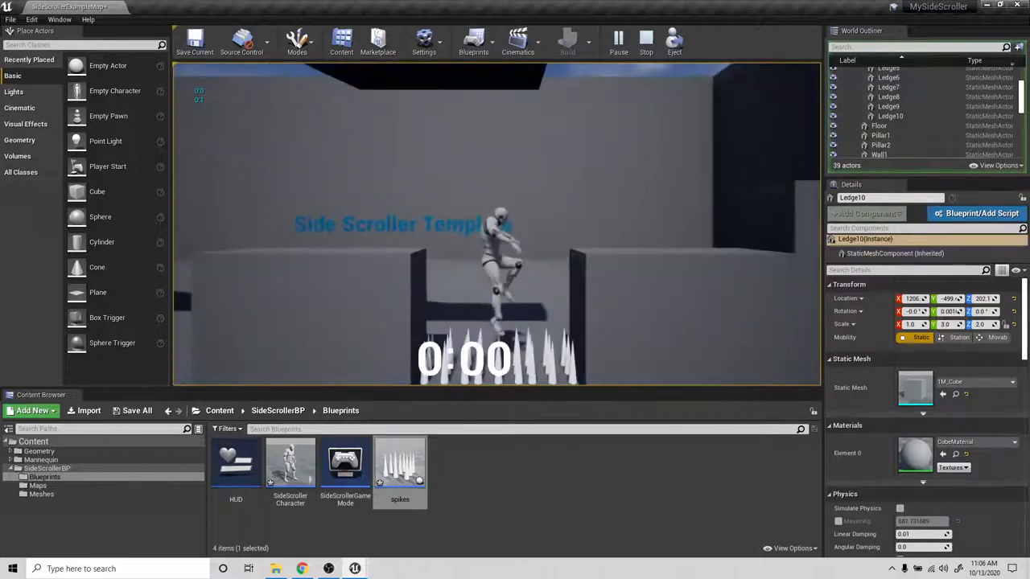
key("space")
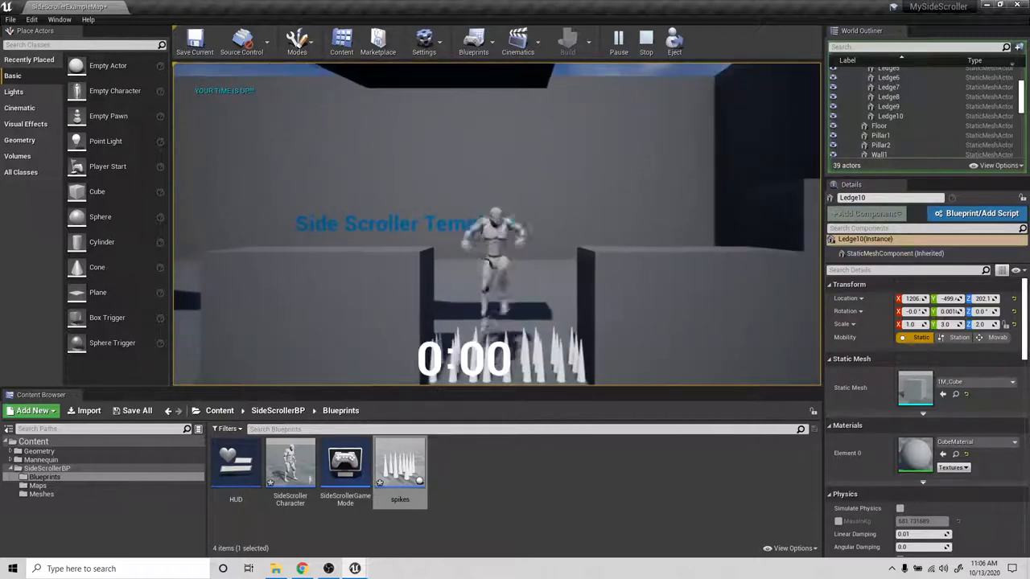
key("a")
key("d")
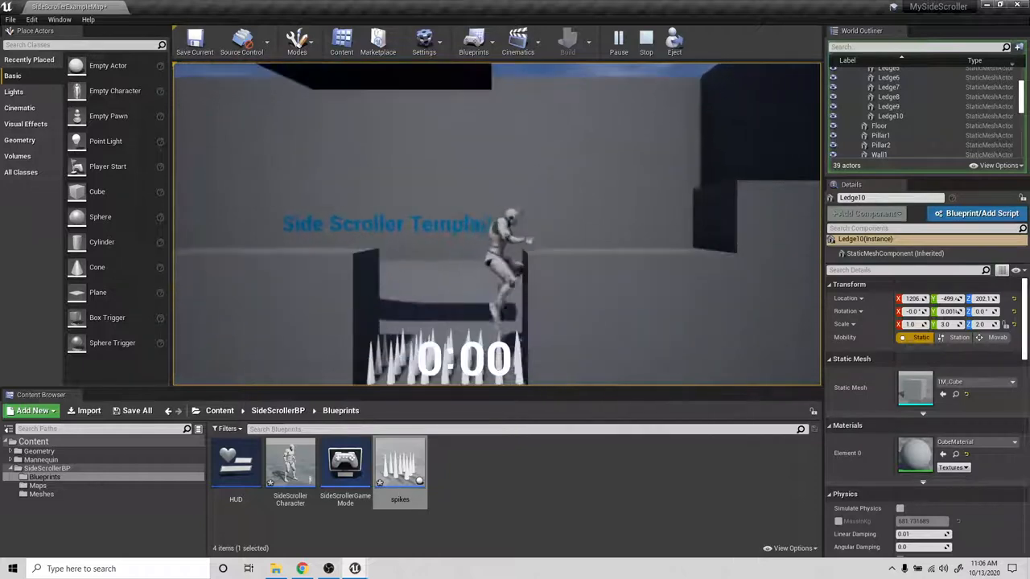
key("space")
key("space")
key("space")
key("space")
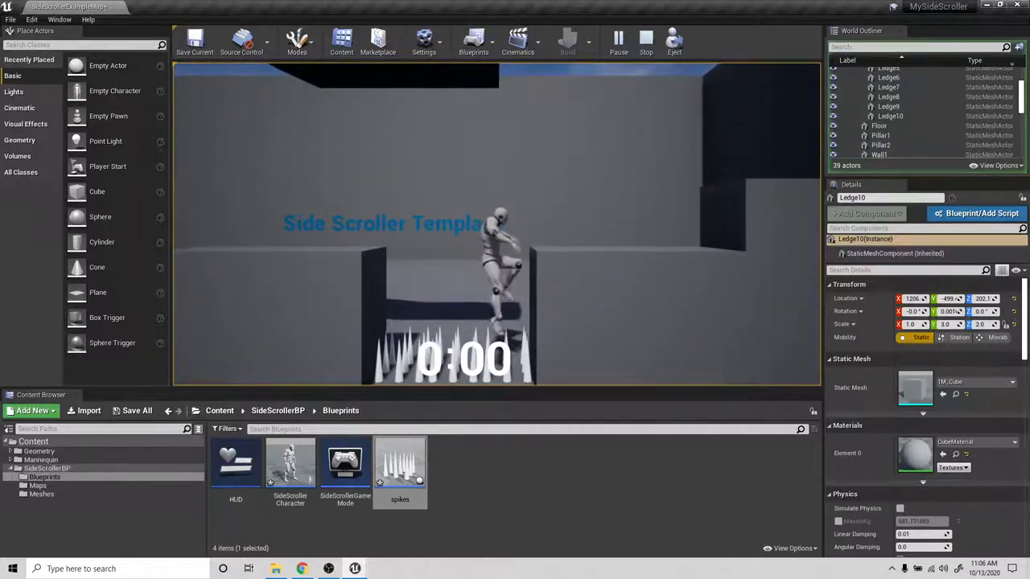
key("Escape")
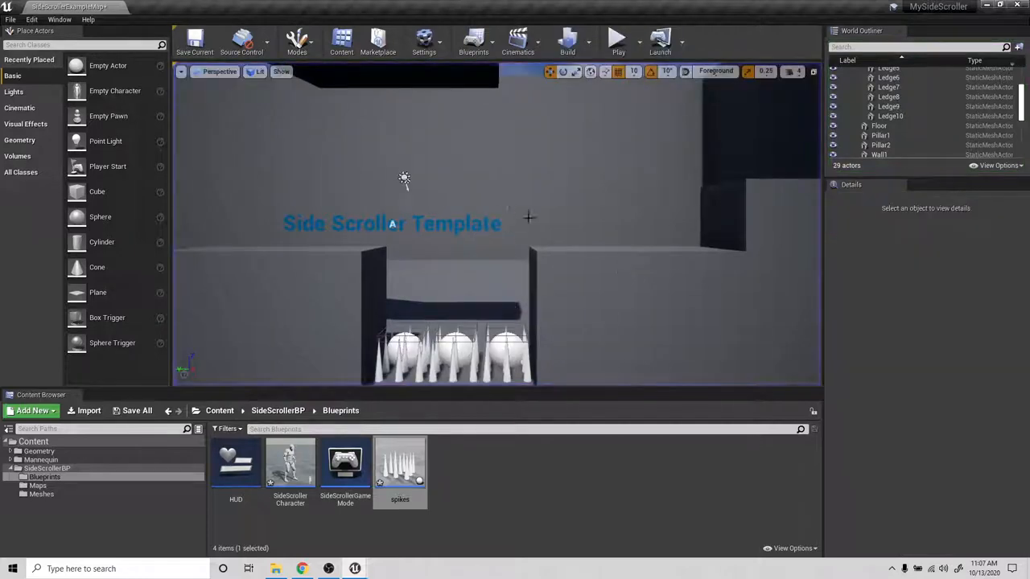
- Open the event graph of the spikes blueprint and delete the Event BeginPlay and Event Tick nodes
left_click_drag(401, 463, 404, 455)
double_click(402, 461)
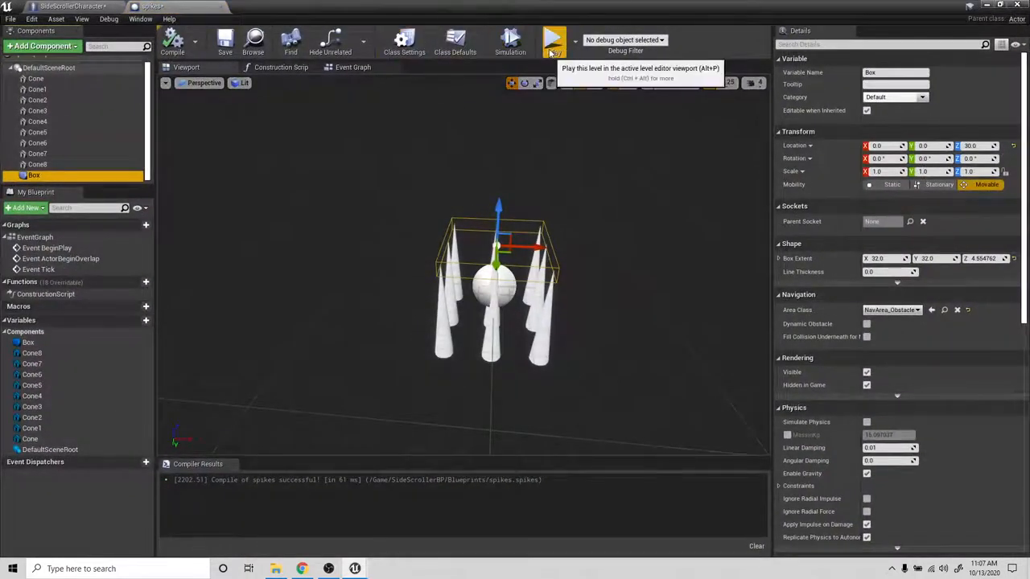
left_click(350, 68)
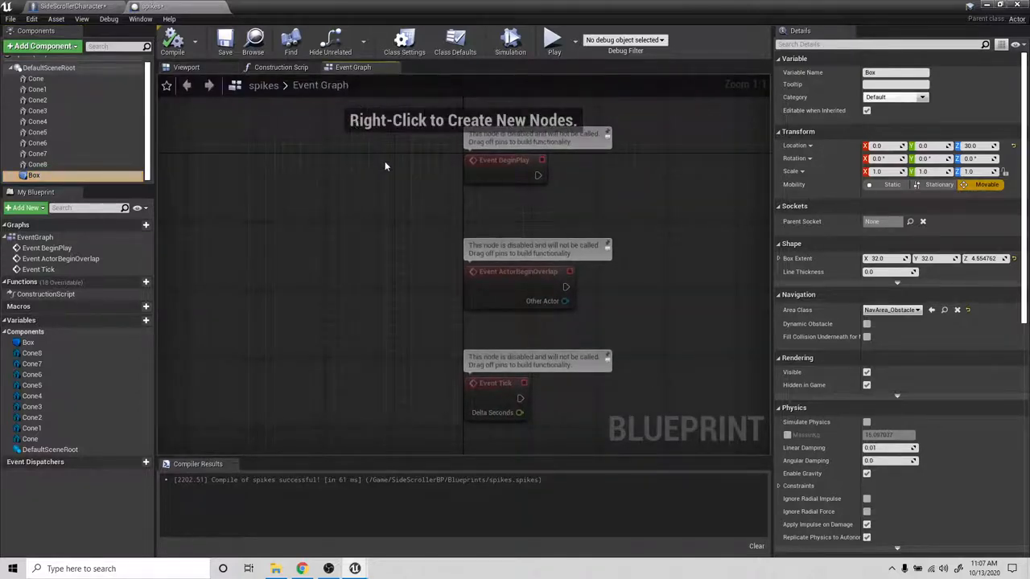
left_click_drag(516, 181, 519, 185)
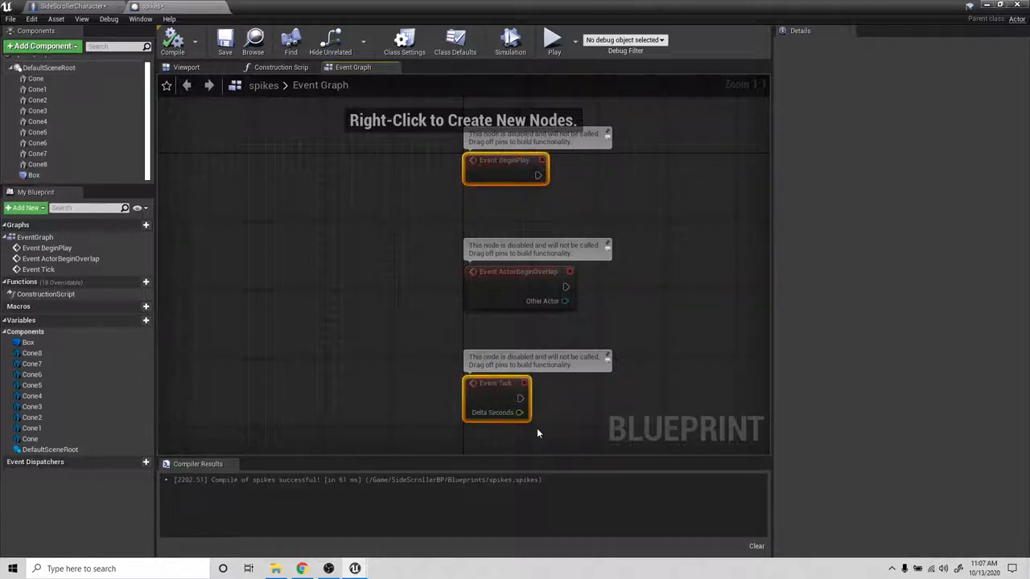
mouse_move(519, 289)
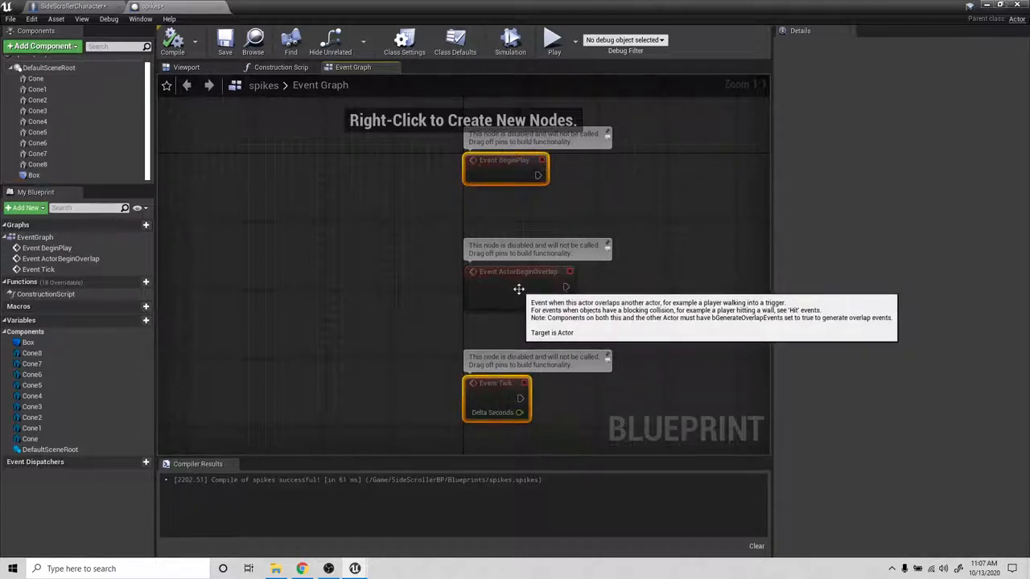
key("Delete")
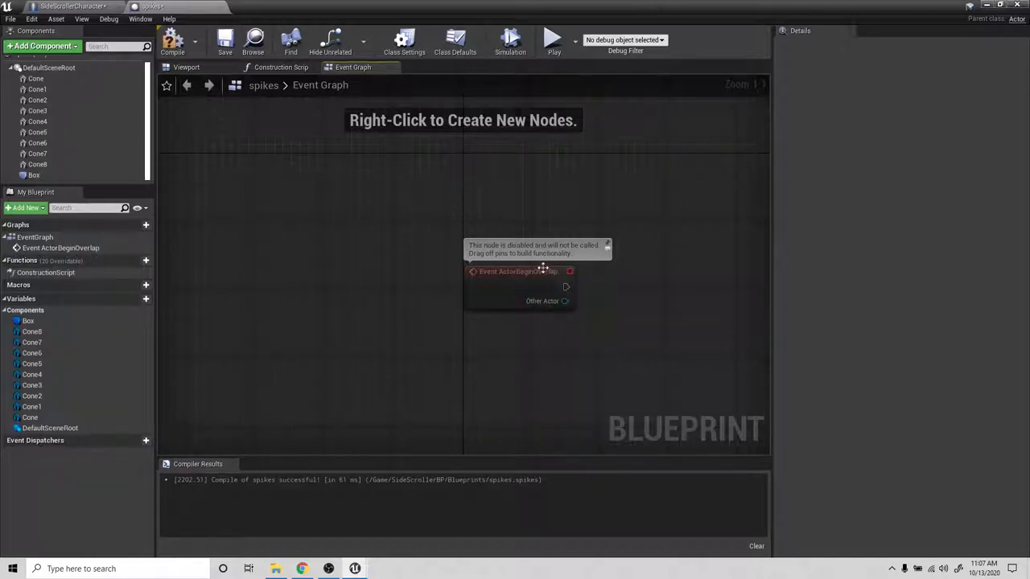
- Chain a Cast To SideScrollerCharacter node to Event ActorBeginOverlap, feed Other Actor into its Object input, and place it beside the event
left_click_drag(547, 270, 499, 219)
type("cast")
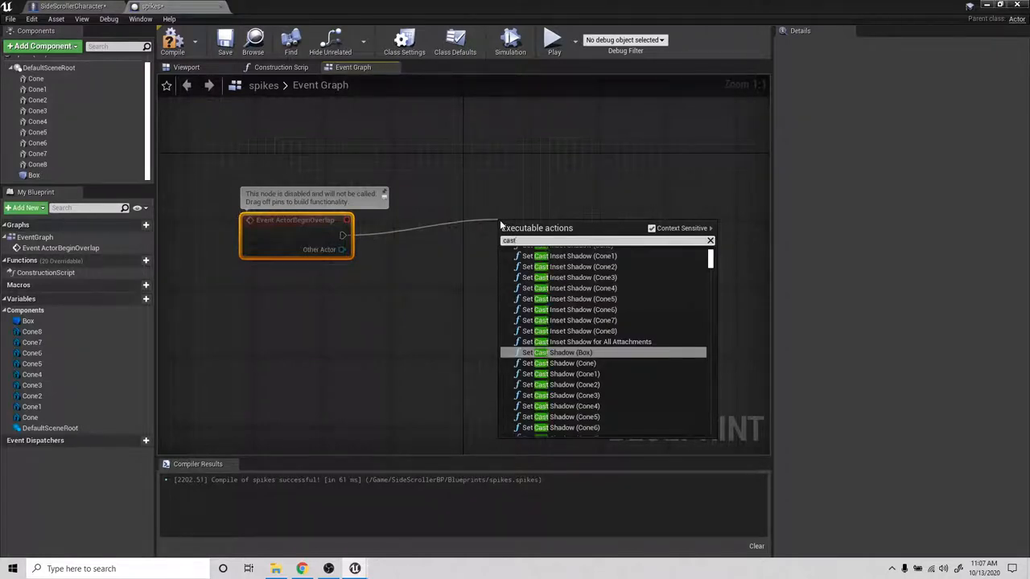
type("sice")
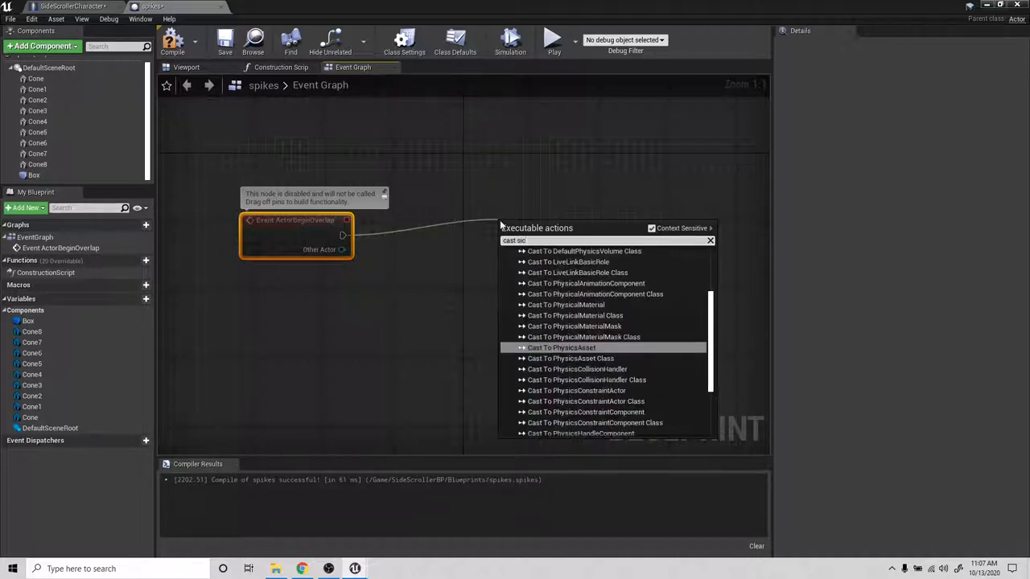
key("BackSpace")
key("BackSpace")
type("de")
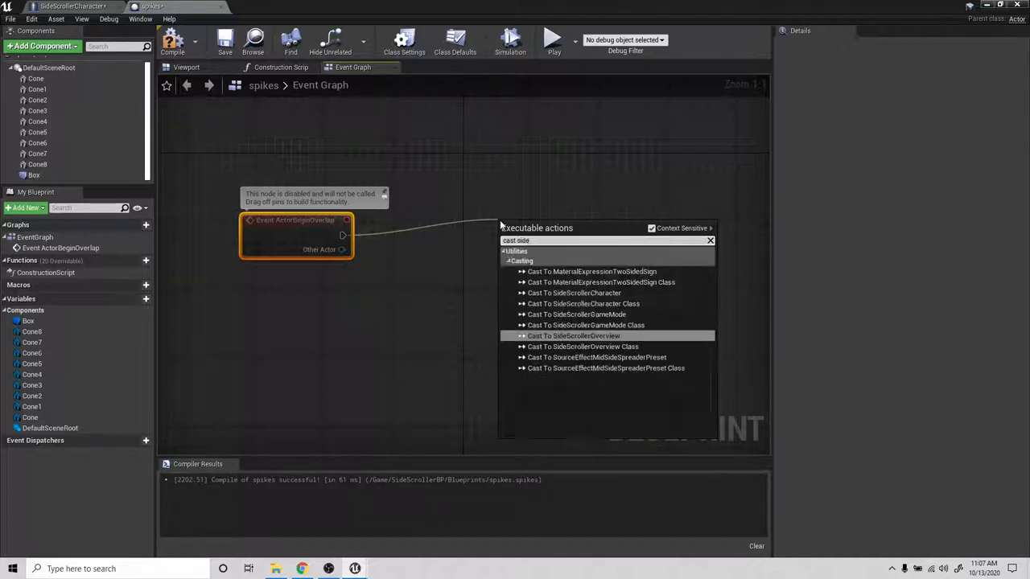
type("sc")
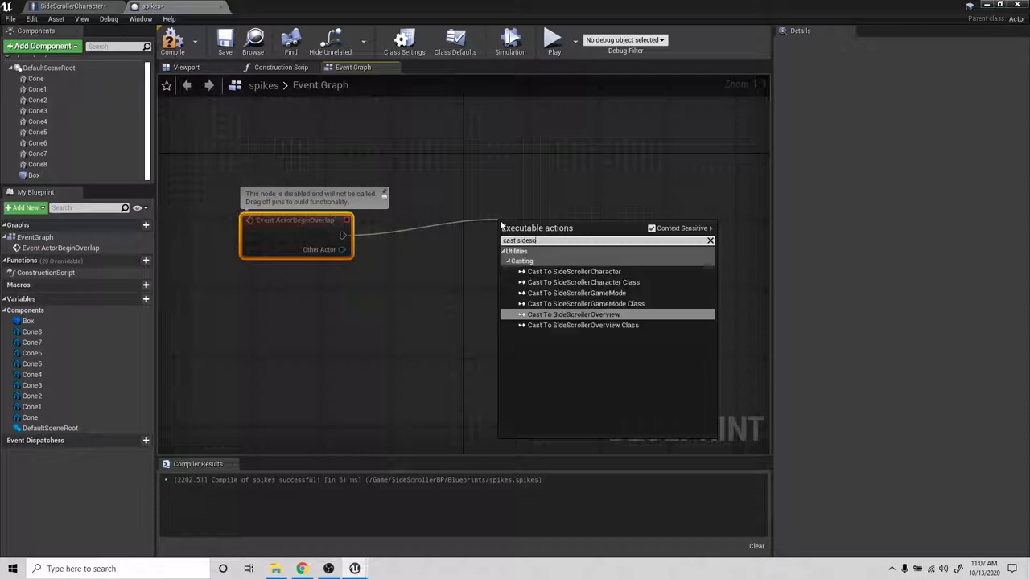
left_click(573, 271)
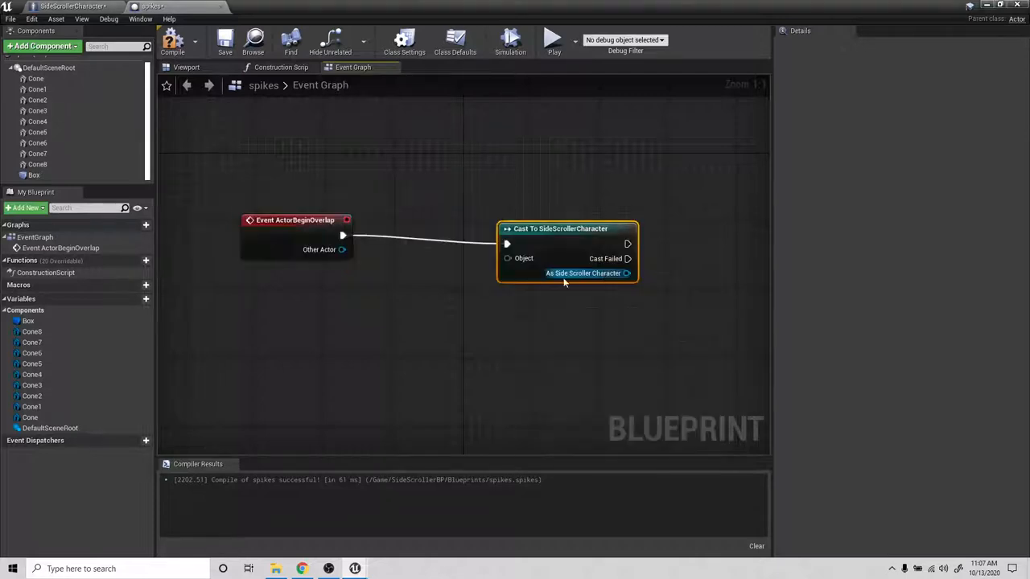
left_click_drag(342, 249, 506, 262)
left_click_drag(571, 229, 452, 218)
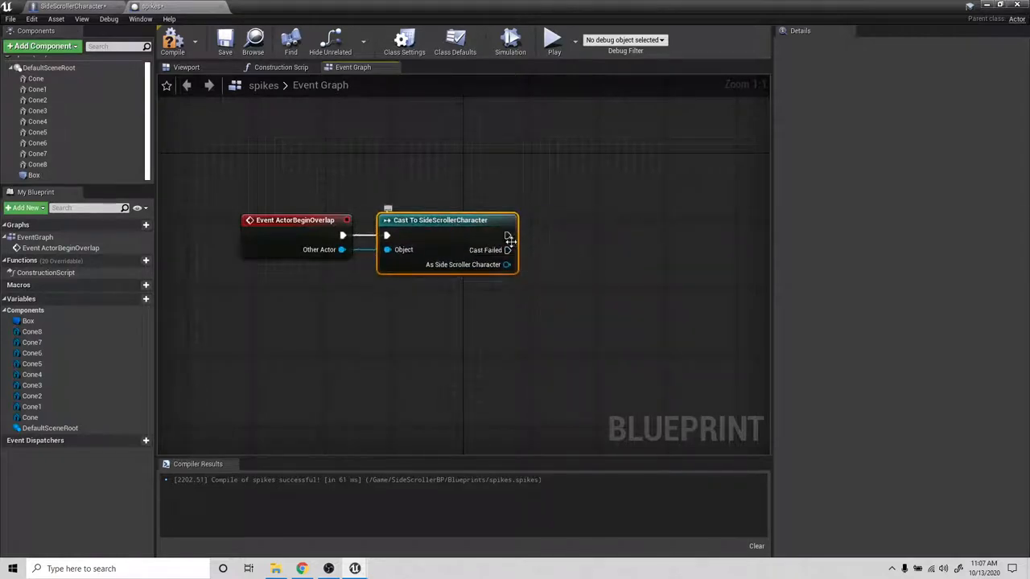
- Call the character's Death event from the successful cast, wire As Side Scroller Character to its Target, and compile the blueprint
left_click_drag(507, 236, 633, 243)
type("death")
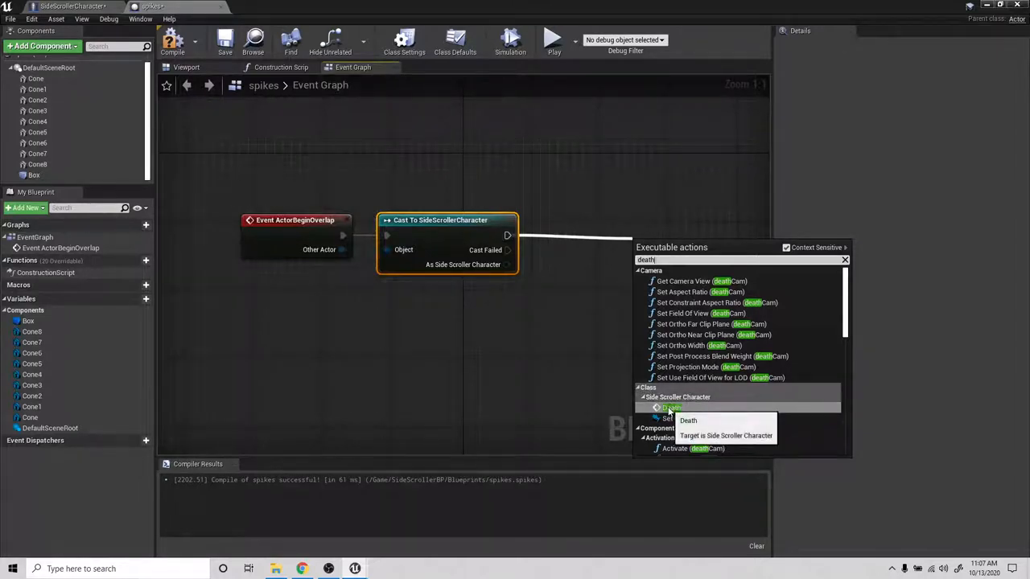
left_click(668, 408)
left_click_drag(664, 239, 596, 214)
left_click_drag(506, 265, 576, 259)
left_click(172, 37)
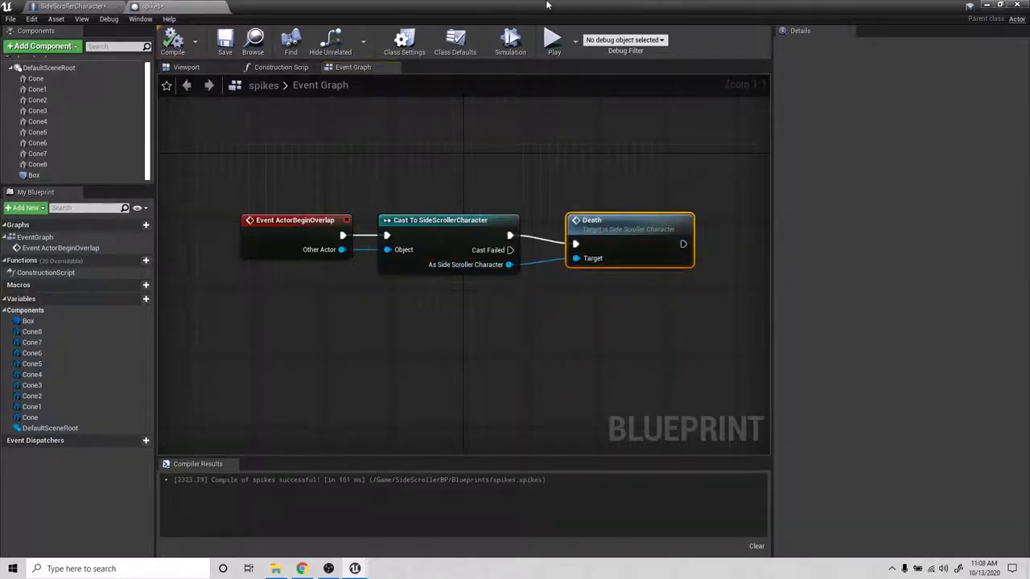
- Close the blueprint editor, play the level, run the character into the spikes, and stop the session
left_click(1019, 6)
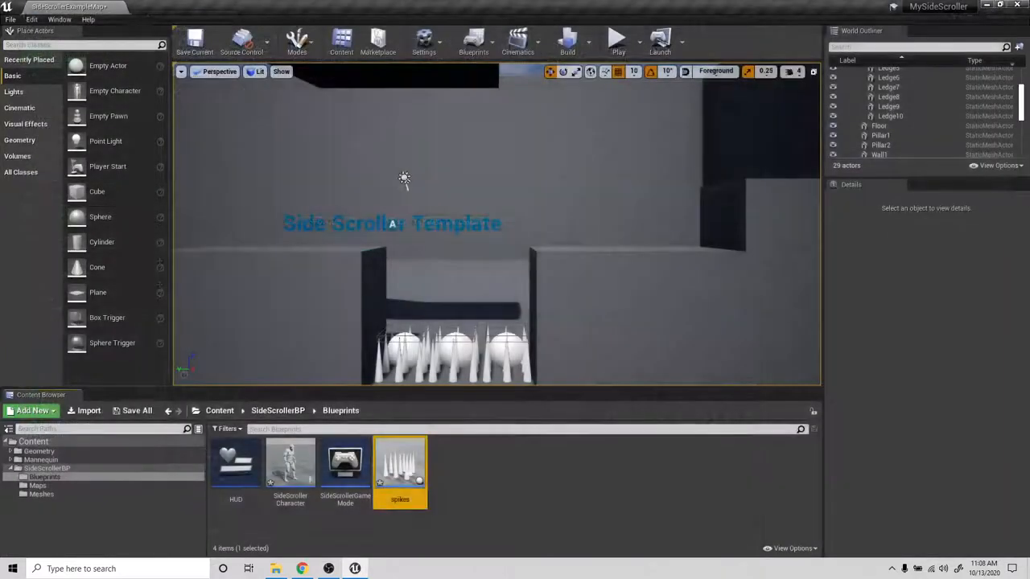
left_click(618, 40)
key("d")
key("space")
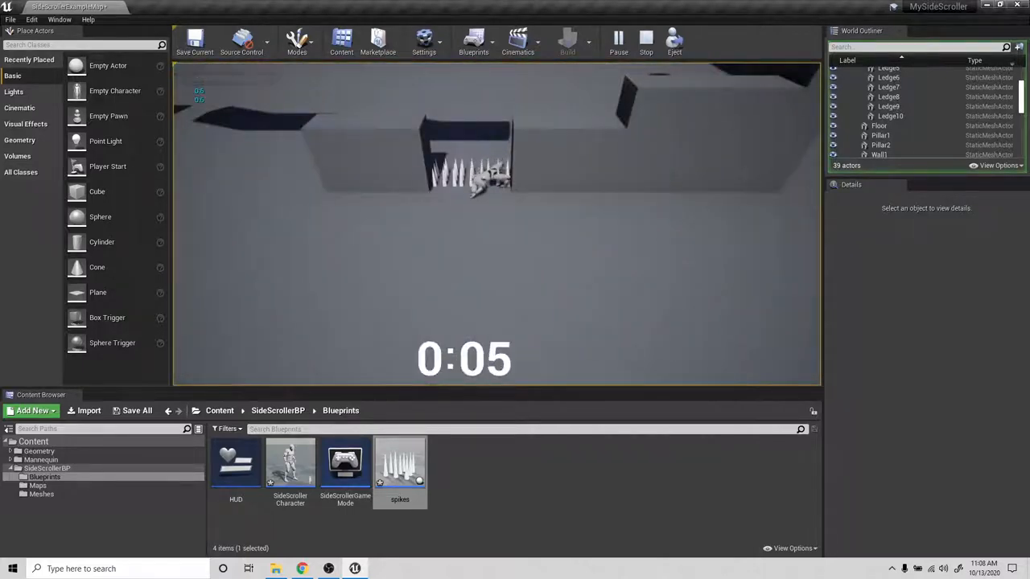
key("Escape")
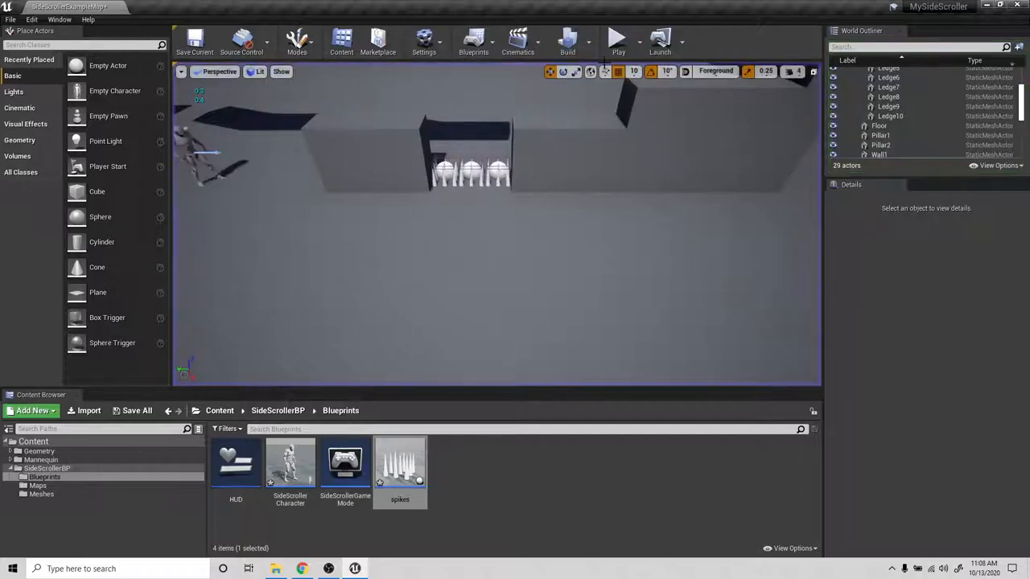
- Replay the level twice, sending the character into the spike gap each time and stopping the session after each run
left_click(617, 40)
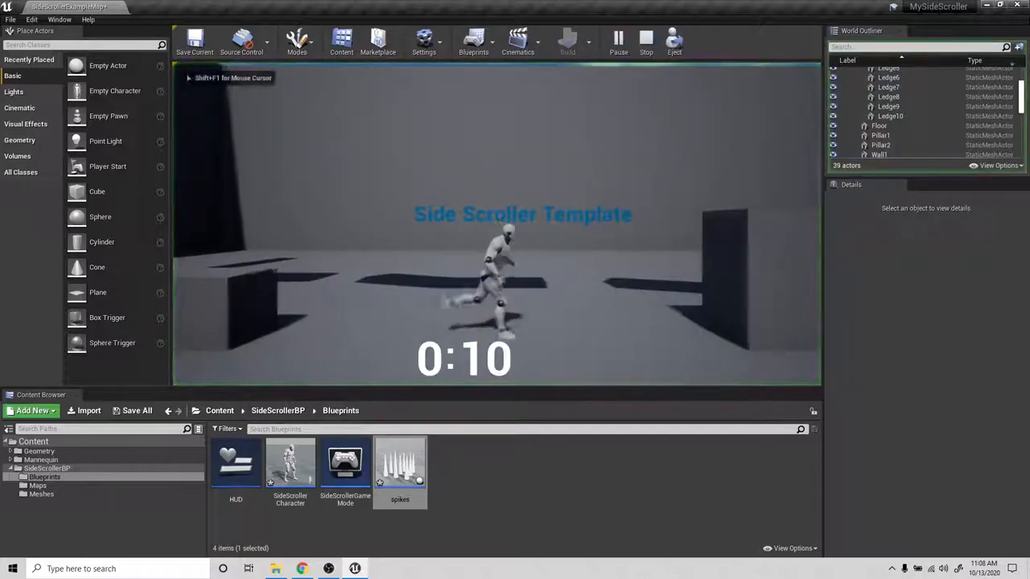
key("d")
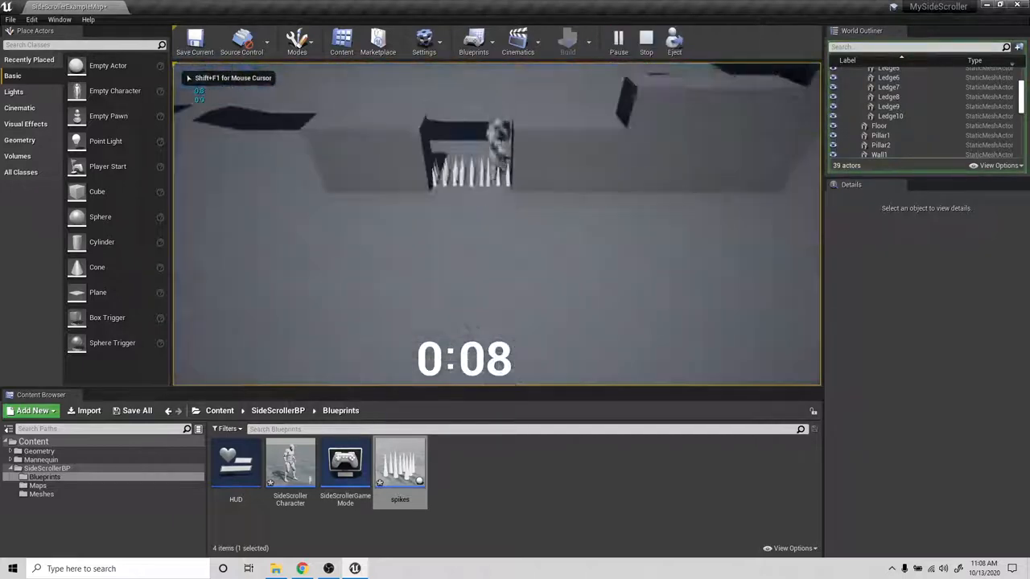
key("Escape")
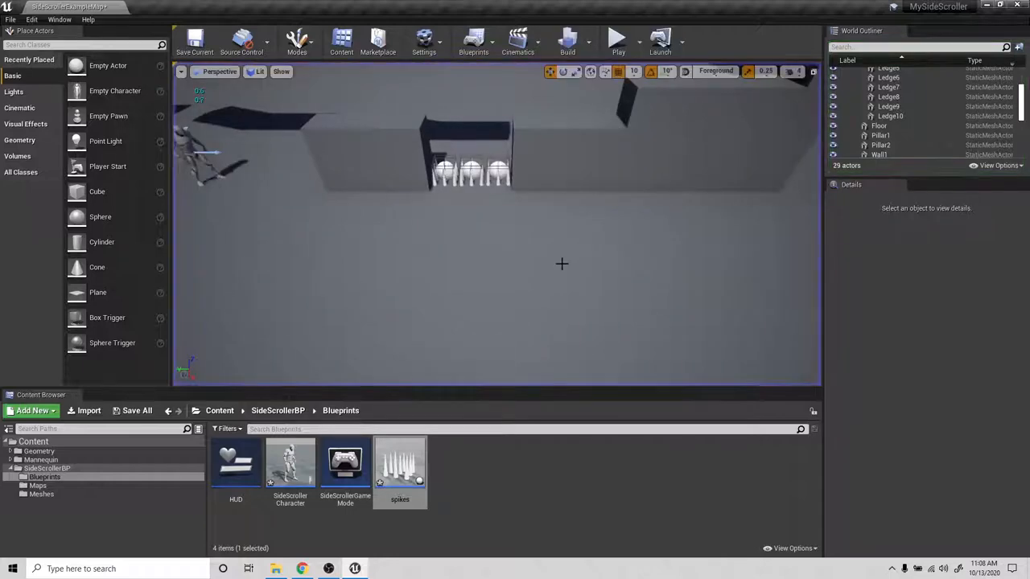
left_click(618, 40)
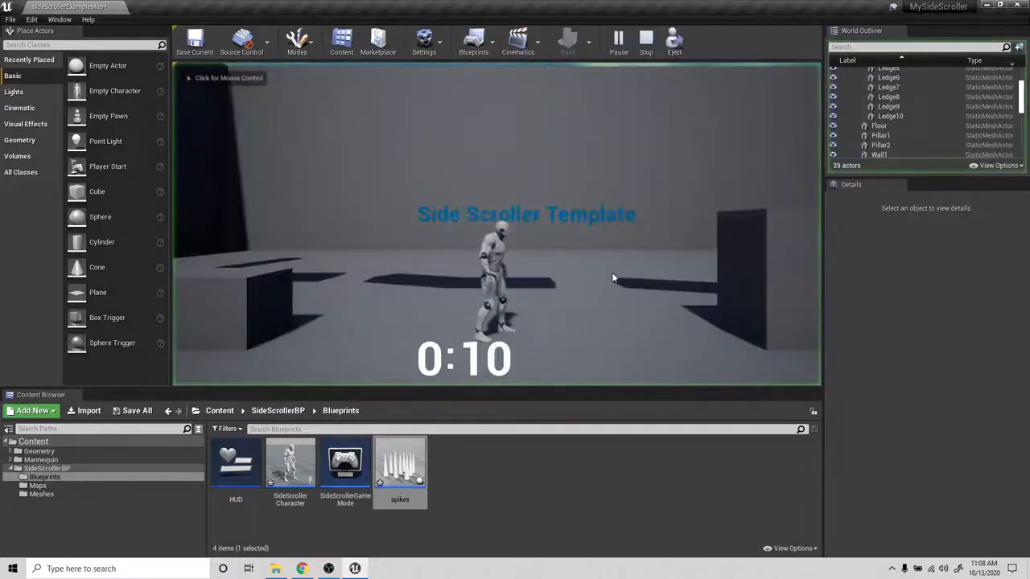
key("space")
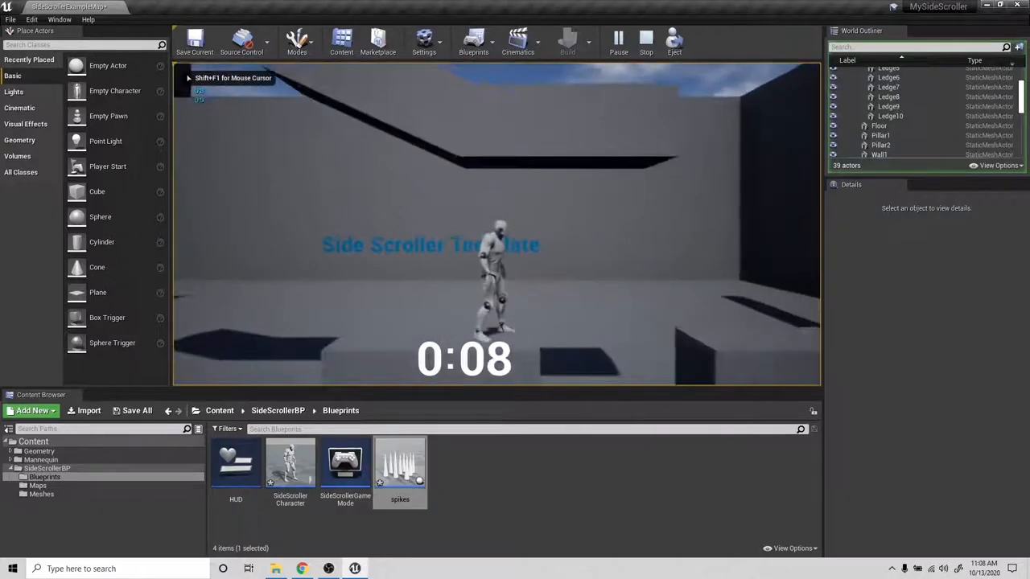
key("d")
key("d")
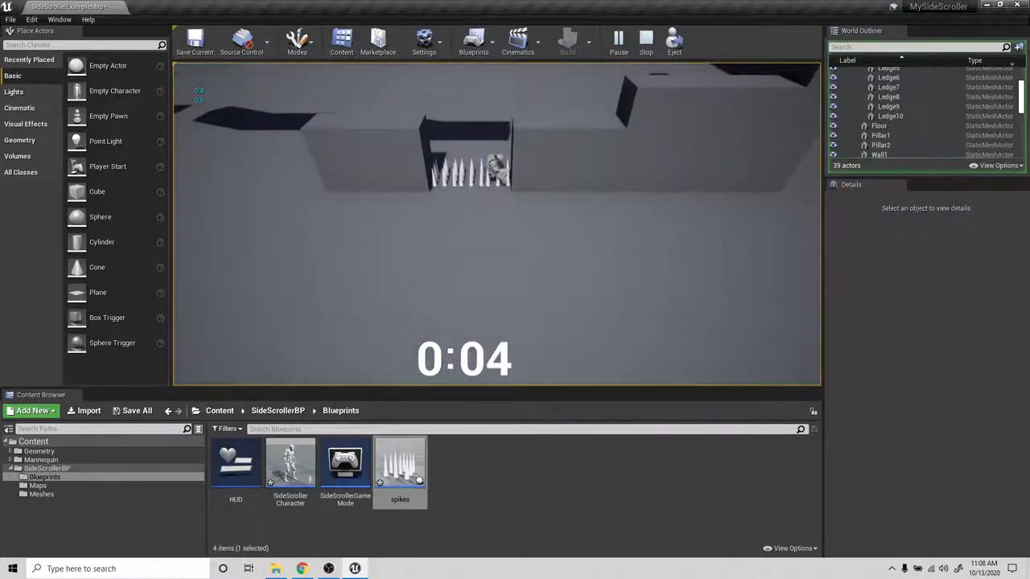
key("Escape")
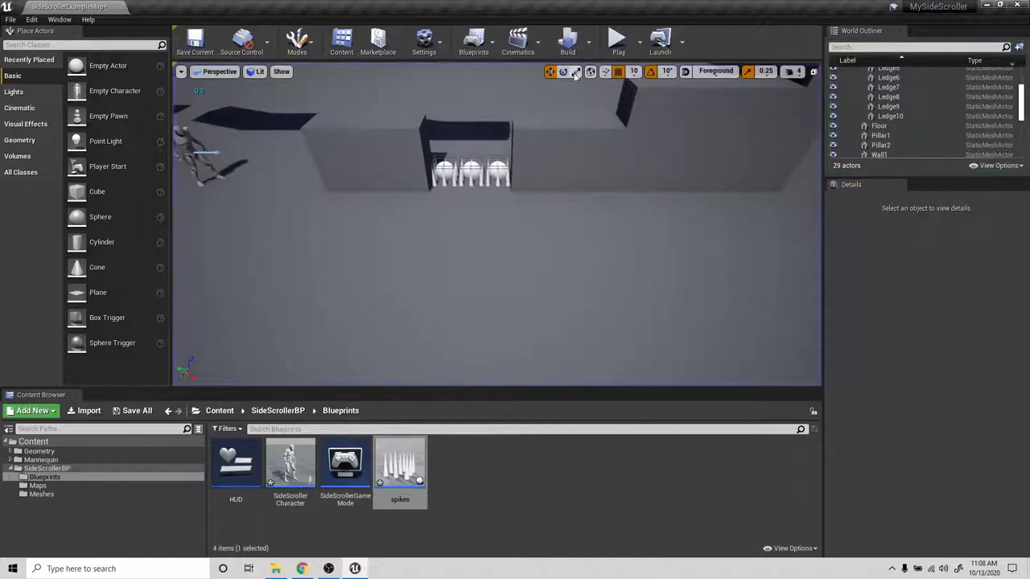
- Play the level, move the character back and forth in the spike gap until the countdown runs out, and stop the session
left_click(617, 40)
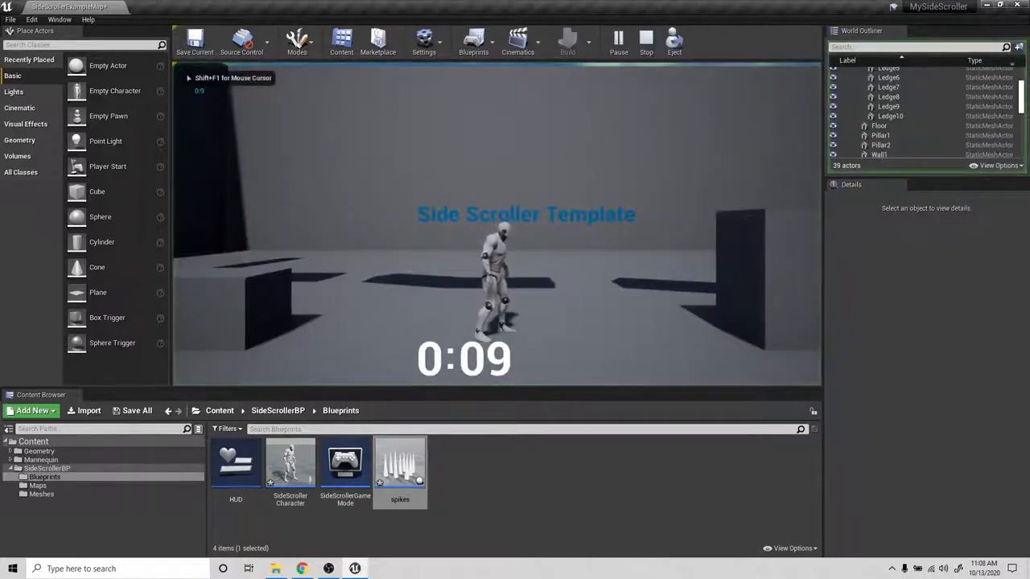
key("d")
key("space")
key("d")
key("space")
key("a")
key("a")
key("space")
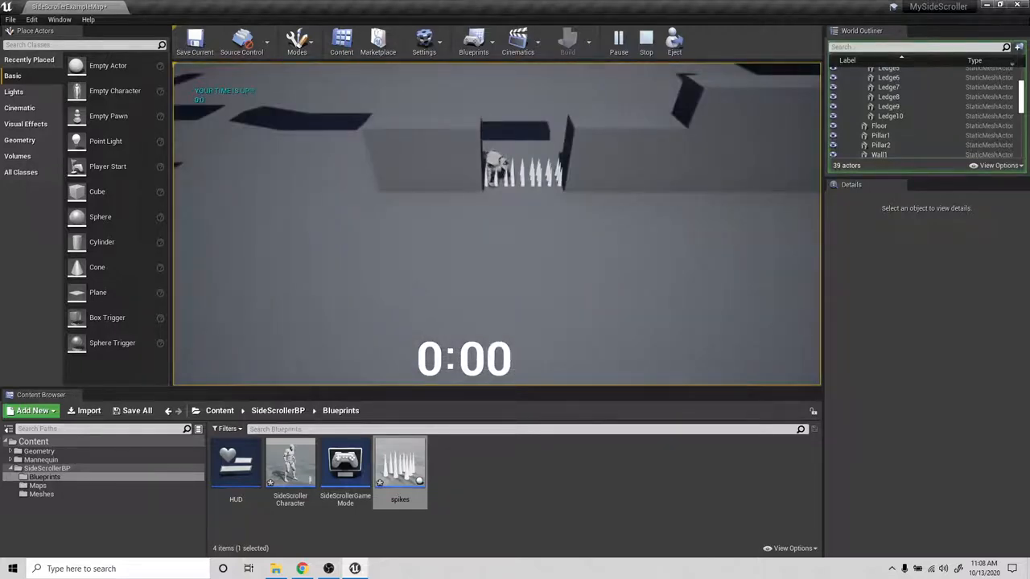
key("Escape")
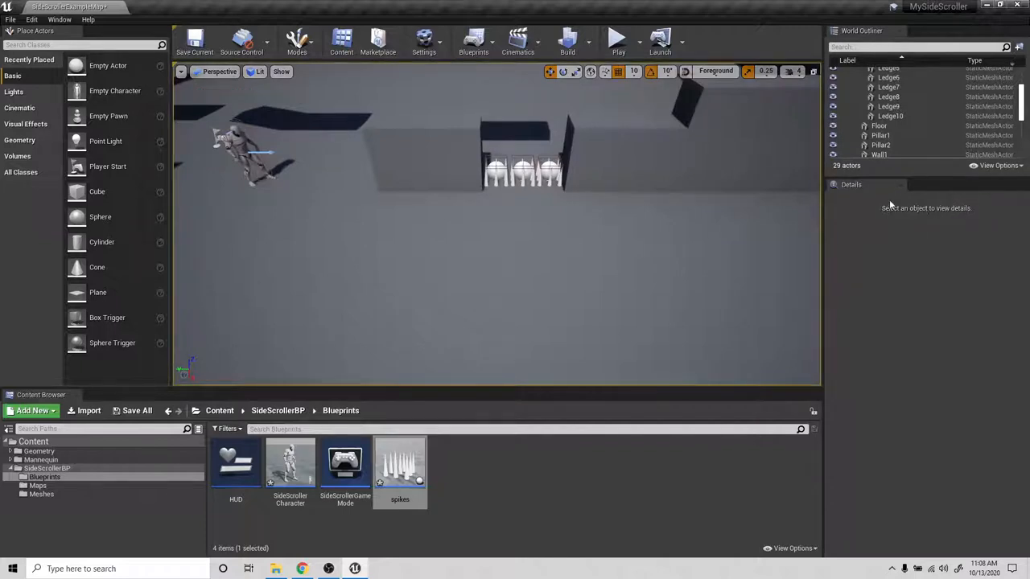
- Run one more play test, taking the character over the first ledge into the spikes, and end it
left_click(617, 41)
left_click(625, 279)
key("d")
key("space")
key("d")
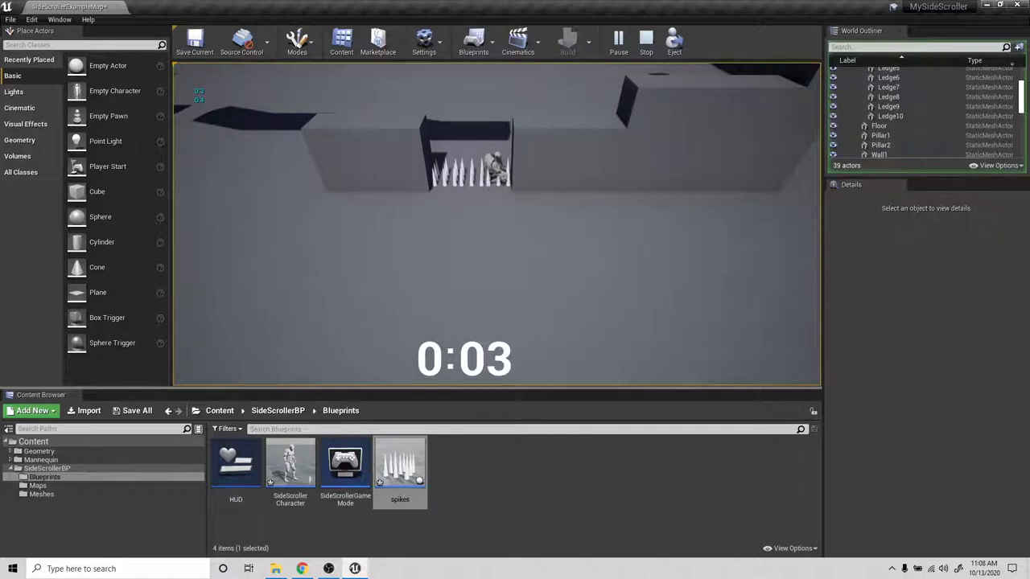
key("Escape")
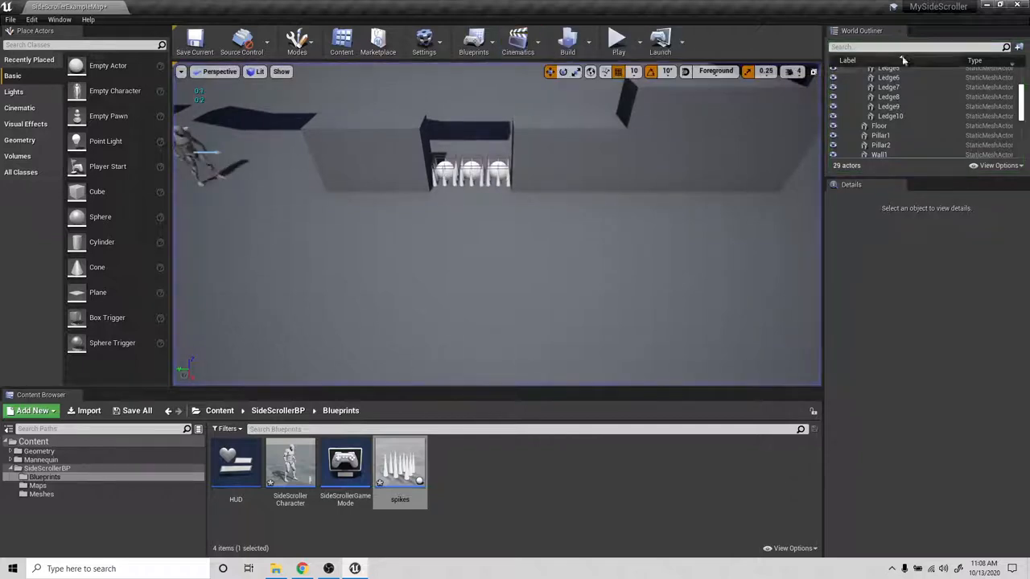